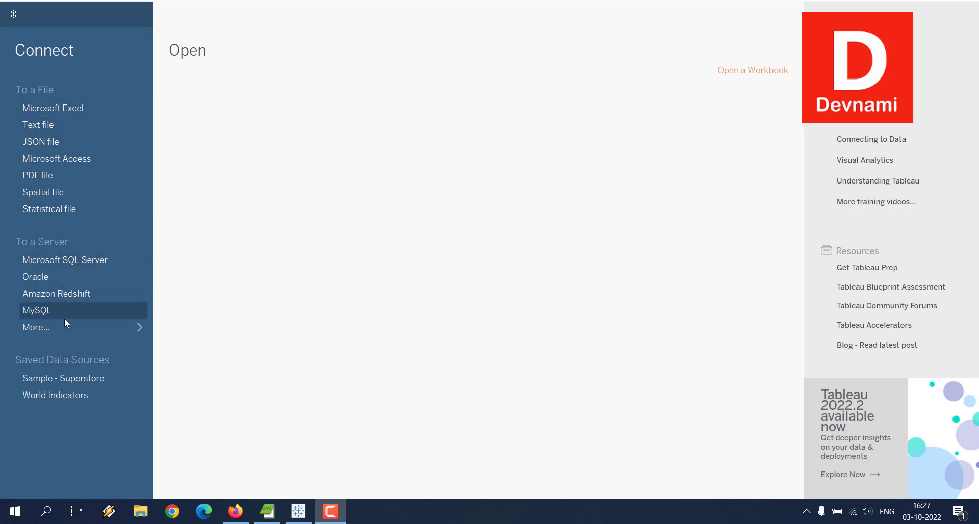
Expand the To a Server list to show every connector, from Actian Matrix to Other Databases (ODBC)
left_click(48, 326)
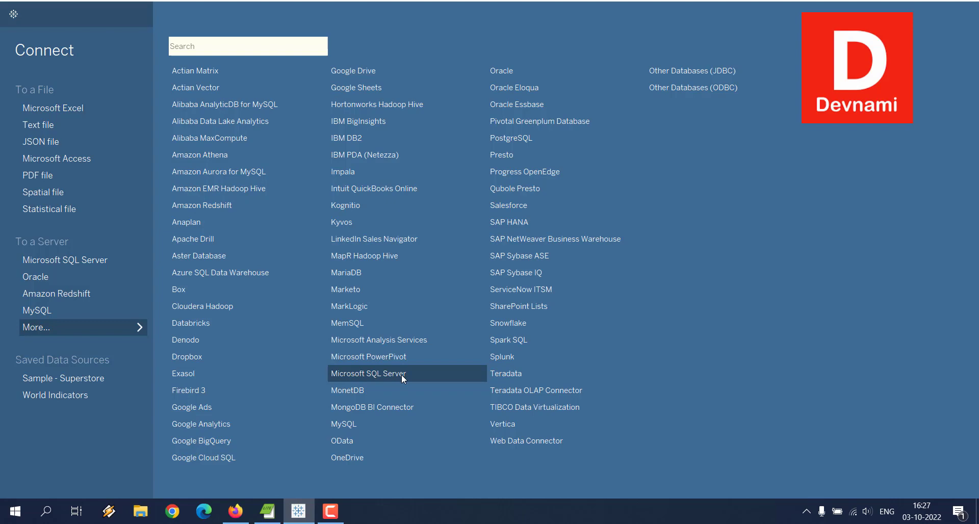
Launch SQL Server Management Studio from the Microsoft SQL Server Tools 18 folder
left_click(16, 511)
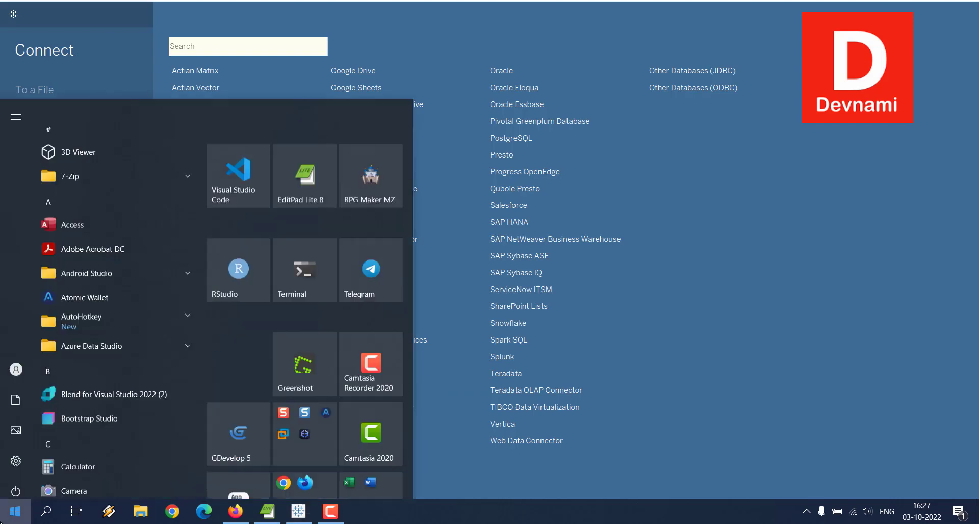
scroll(121, 312, "down", 15)
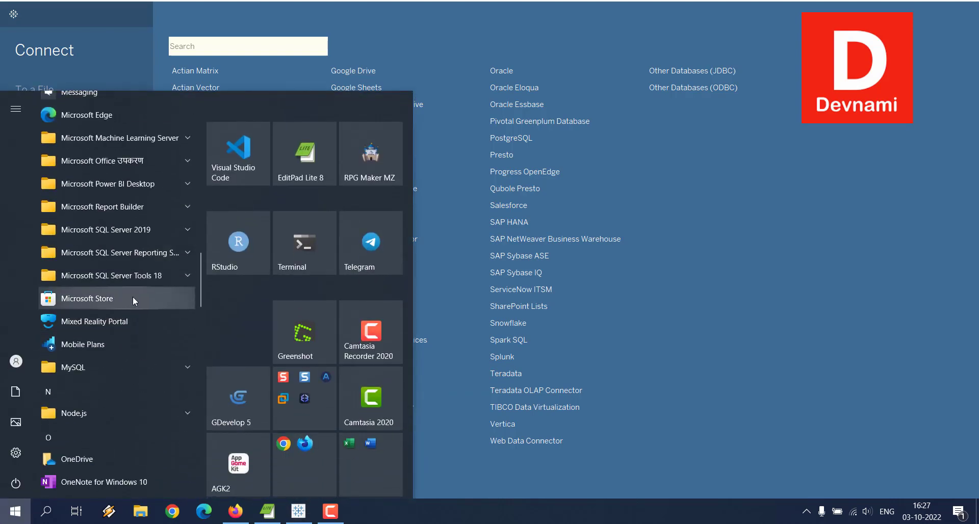
left_click(125, 274)
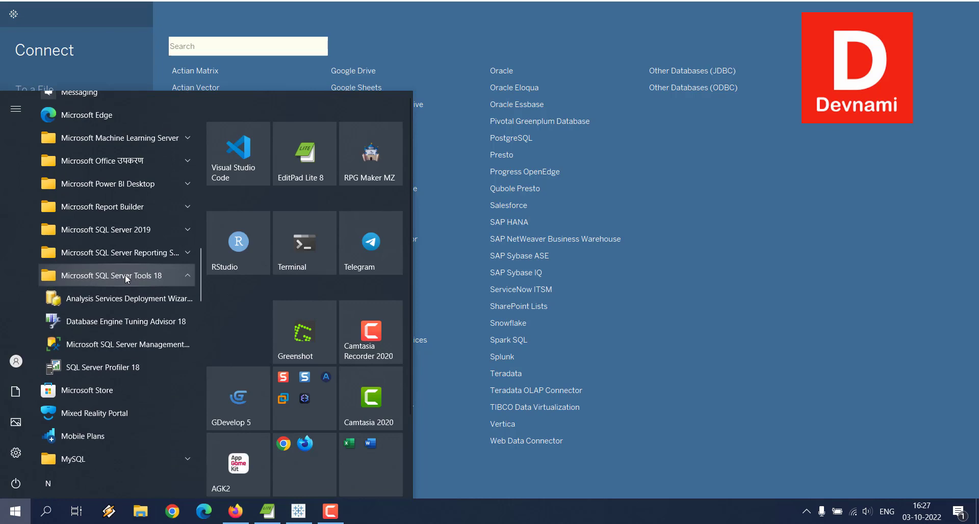
left_click(132, 347)
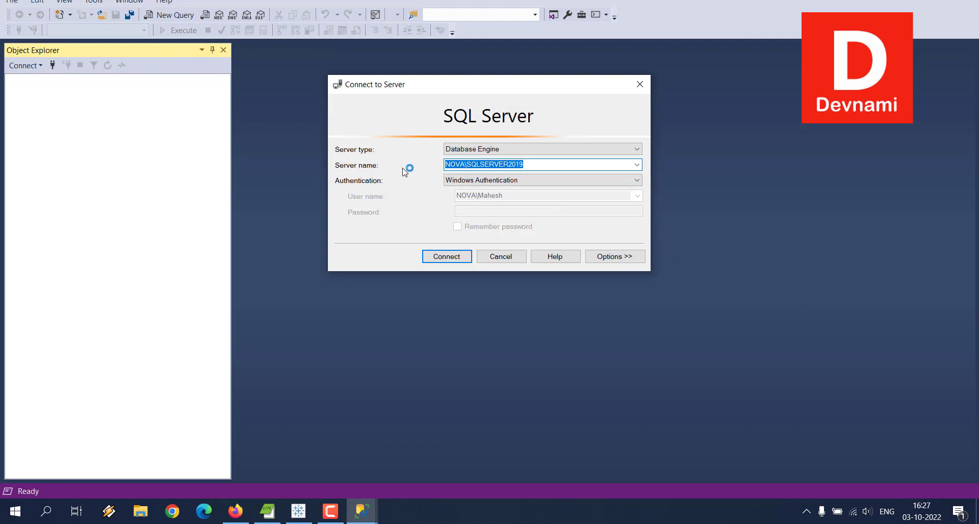
Check that the Connect to Server dialog's server name is NOVA\SQLSERVER2019
left_click(537, 166)
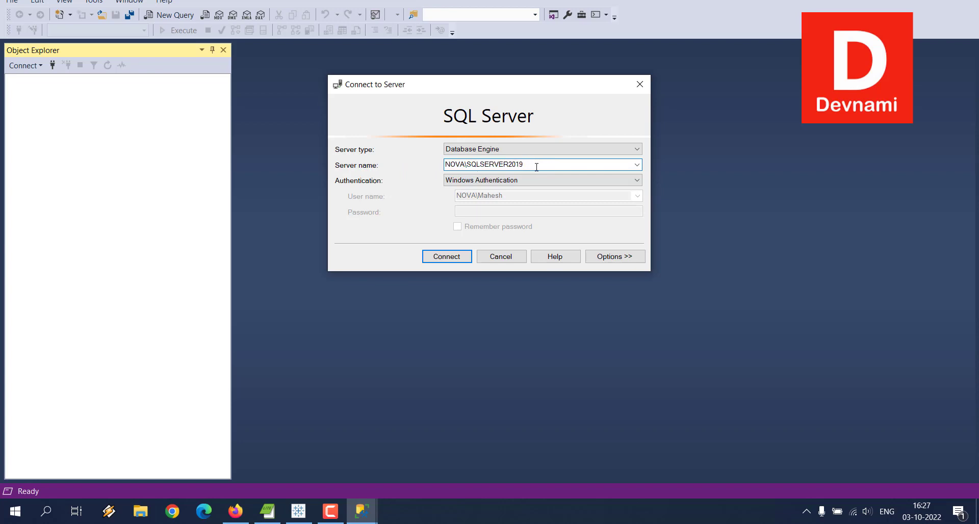
left_click_drag(536, 166, 431, 165)
key("ctrl+c")
left_click(544, 165)
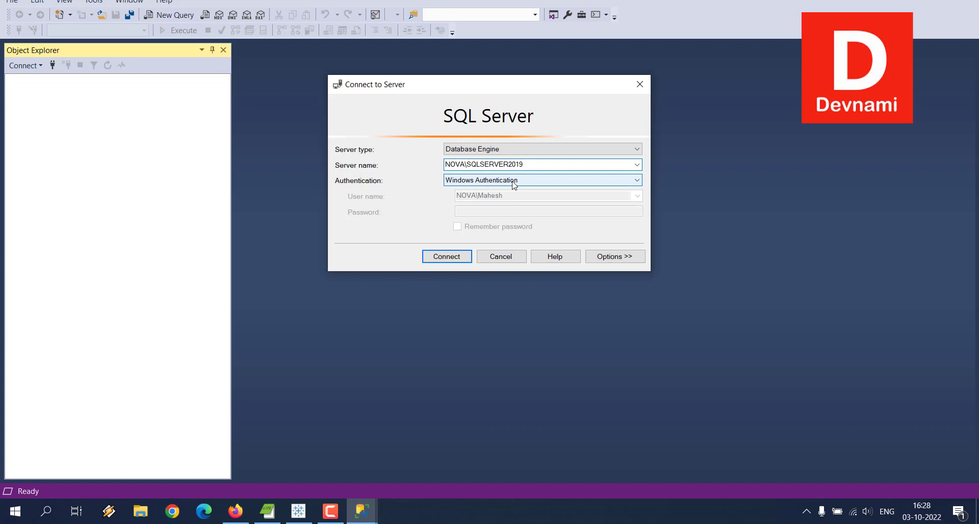
Connect to NOVA\SQLSERVER2019, dismiss the update notice and expand Databases
left_click(457, 256)
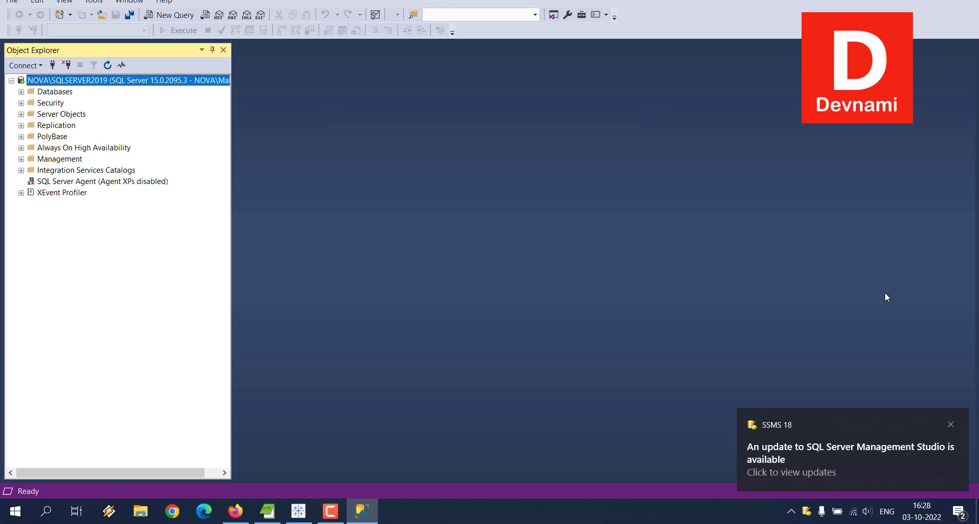
left_click(950, 425)
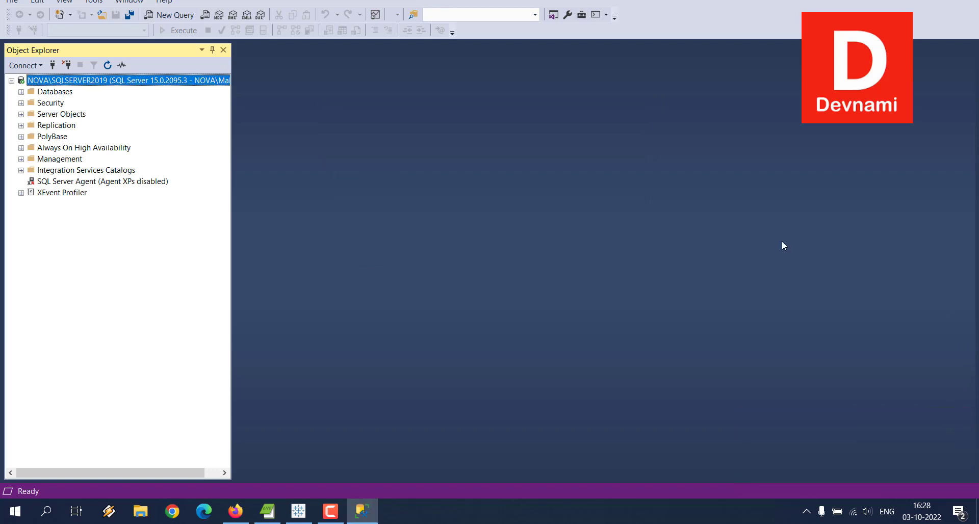
left_click(21, 92)
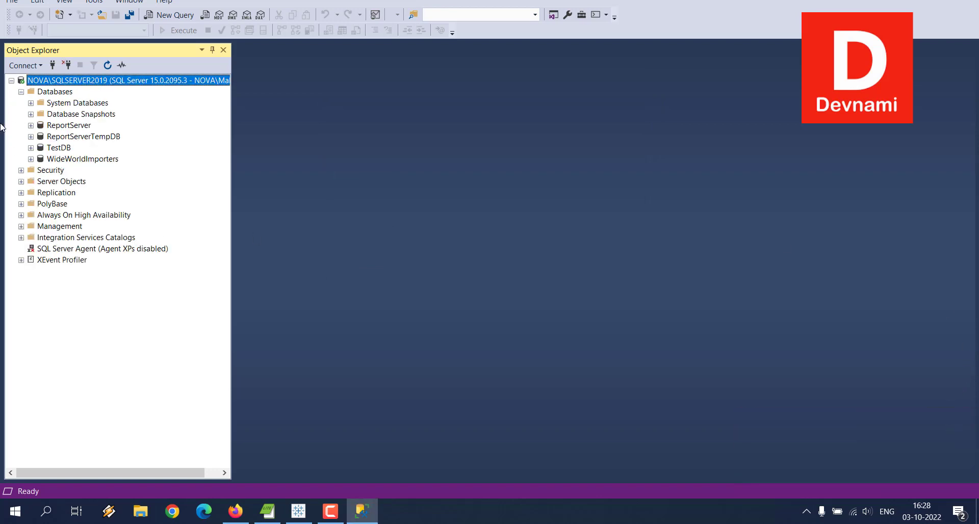
Expand TestDB's tables and select the top 1000 rows of dbo.insurancedata
left_click(31, 148)
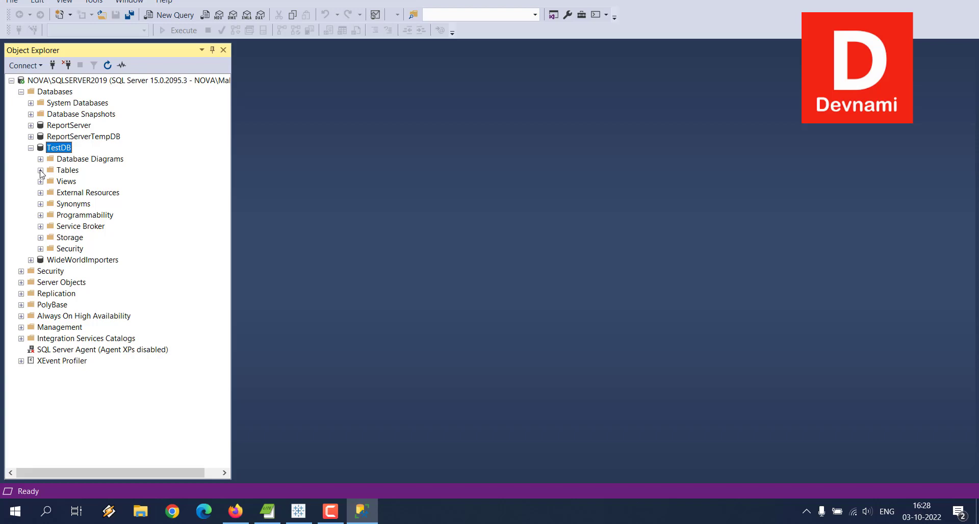
left_click(40, 171)
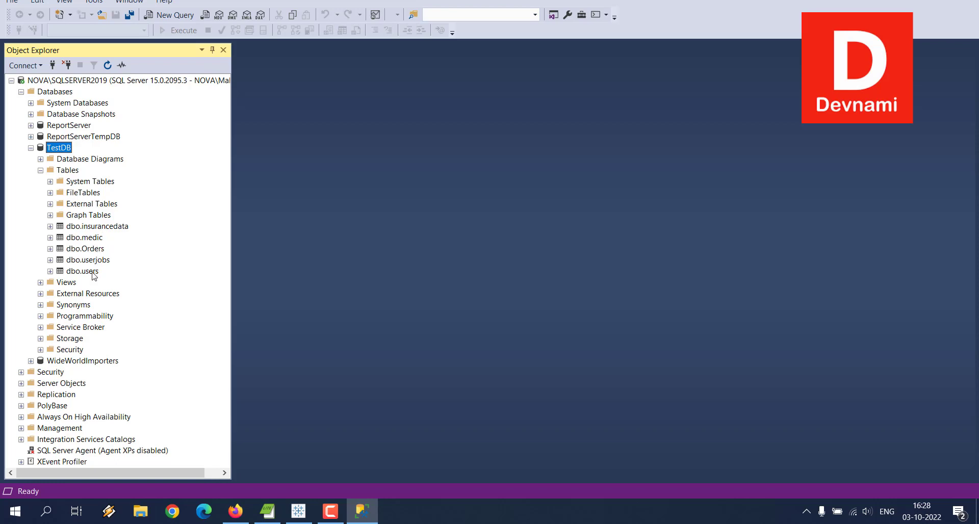
right_click(95, 228)
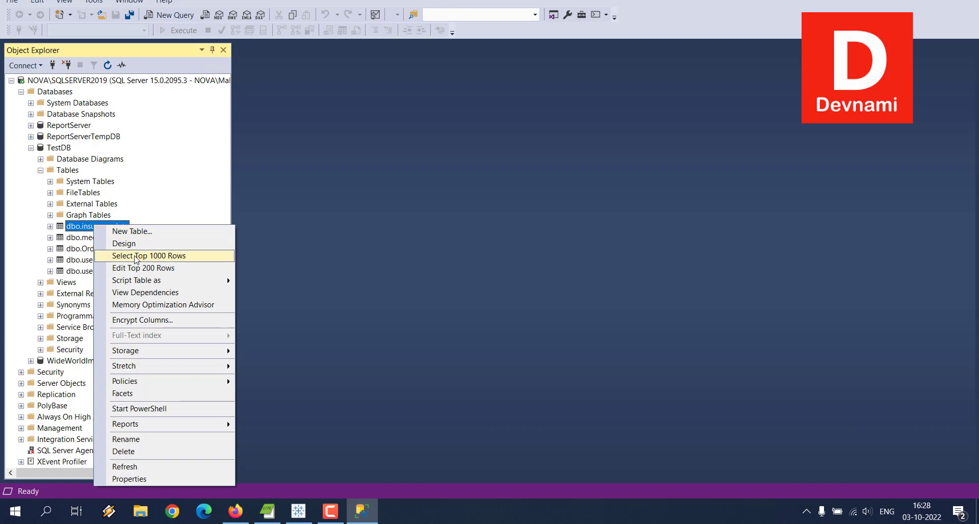
left_click(138, 255)
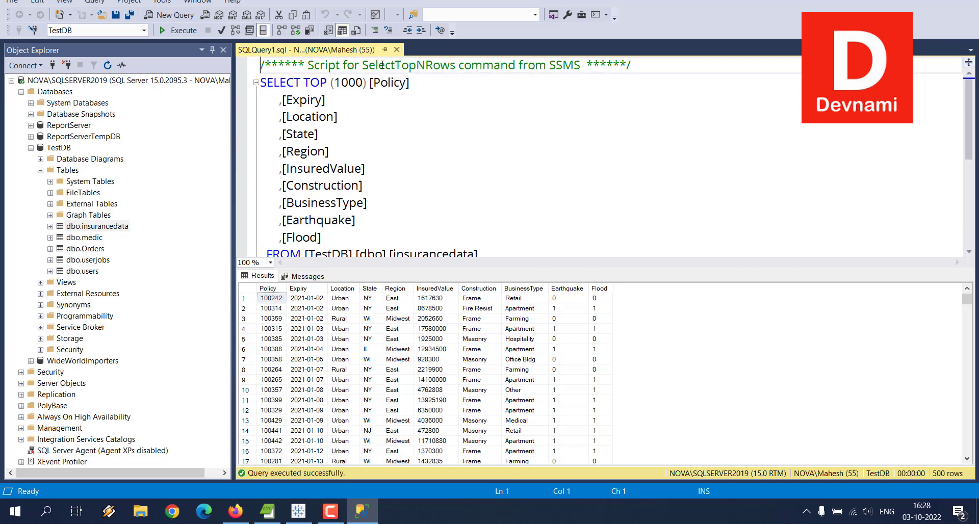
left_click(397, 49)
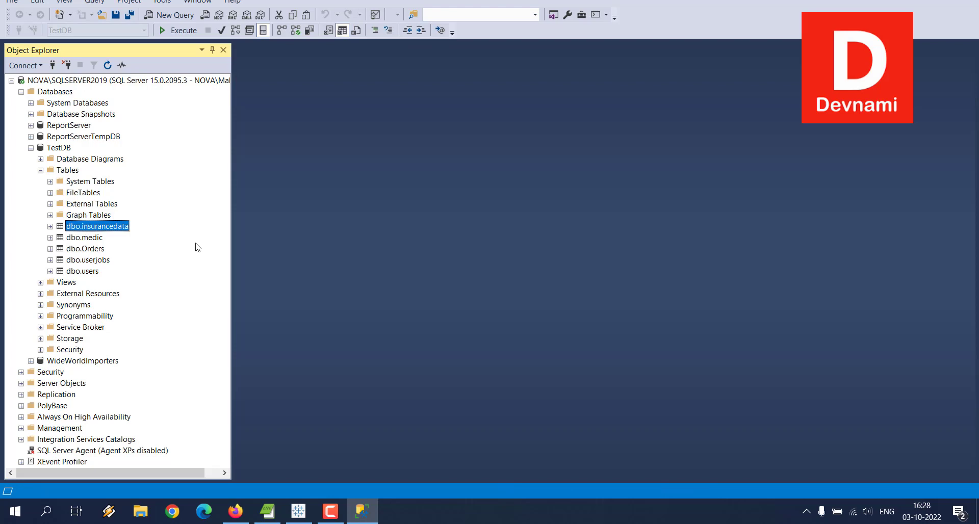
right_click(88, 250)
left_click(112, 268)
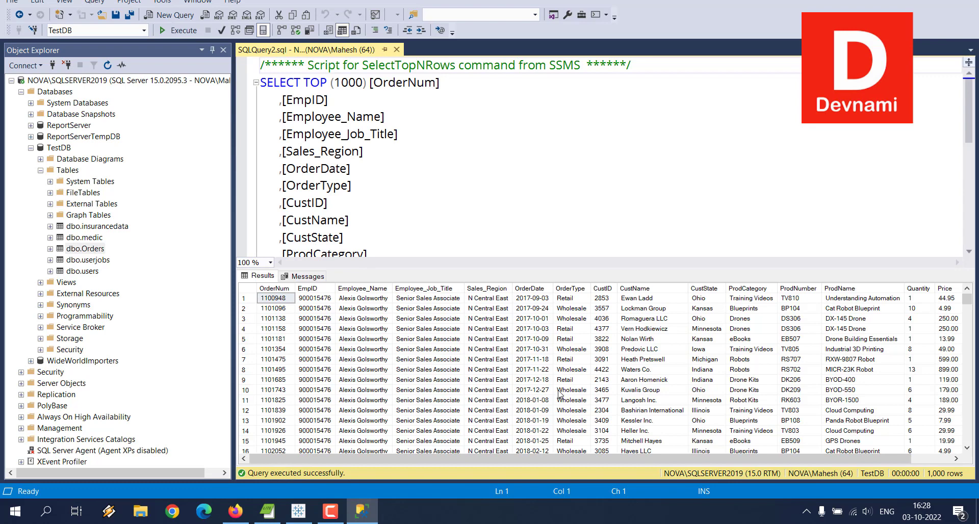
left_click_drag(688, 459, 785, 461)
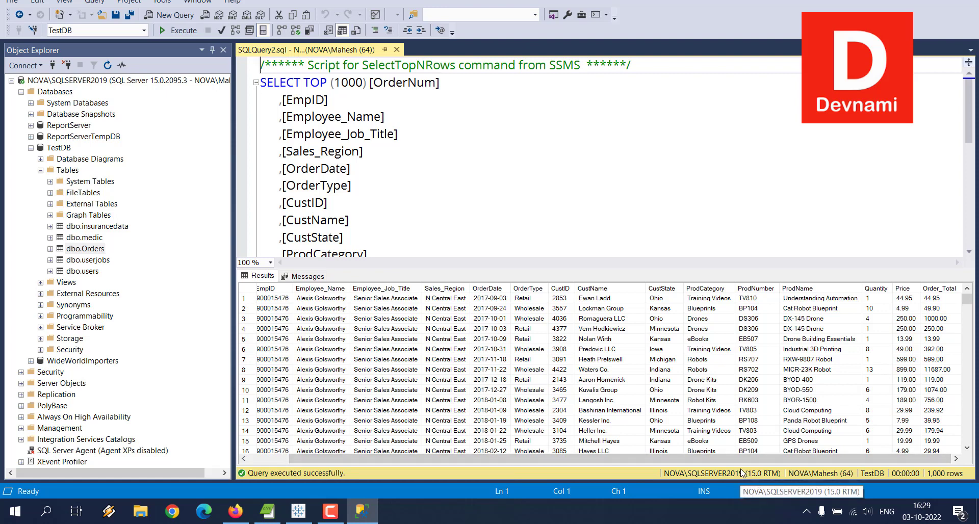
left_click_drag(615, 466, 574, 461)
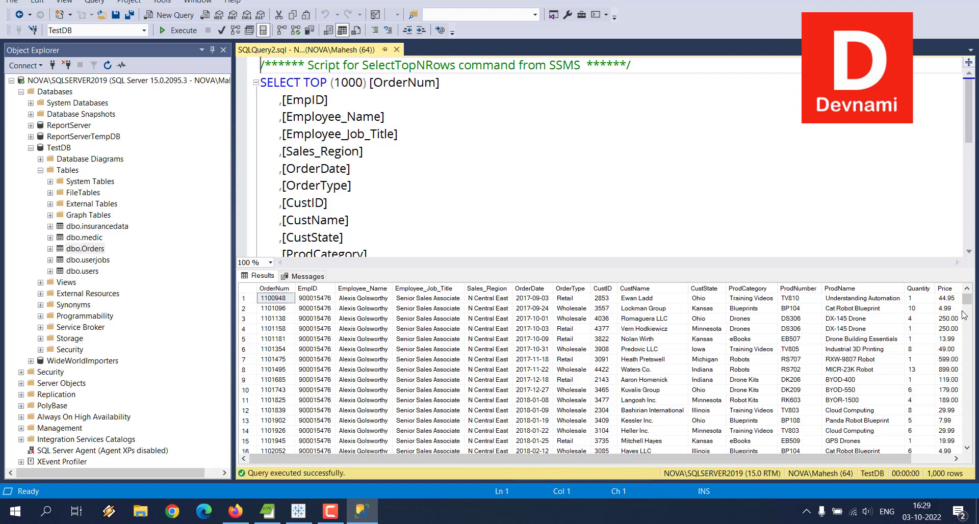
scroll(966, 300, "down", 15)
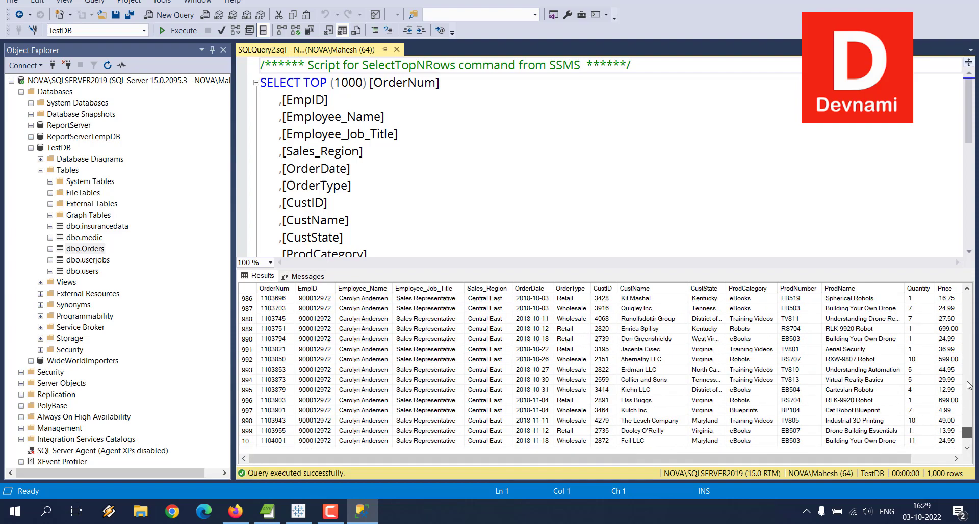
left_click_drag(967, 301, 966, 292)
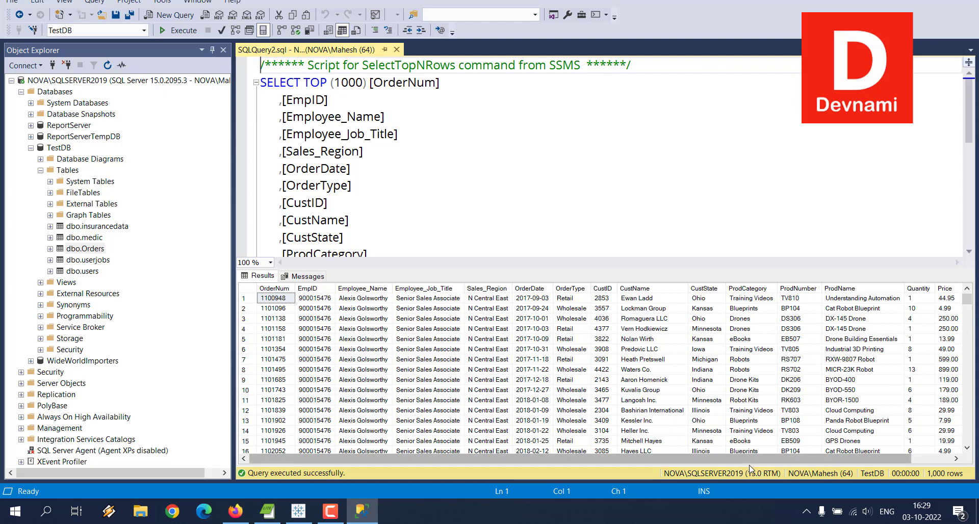
left_click_drag(749, 462, 699, 458)
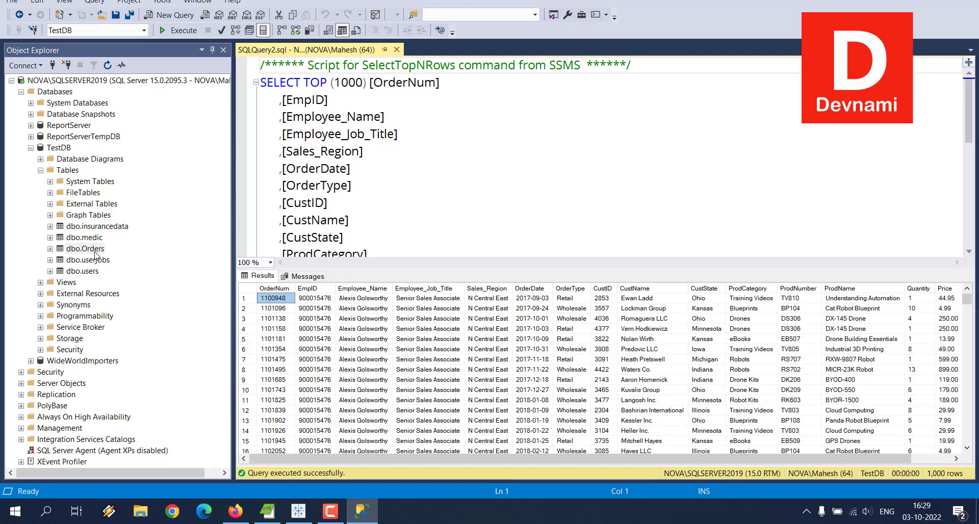
left_click(396, 50)
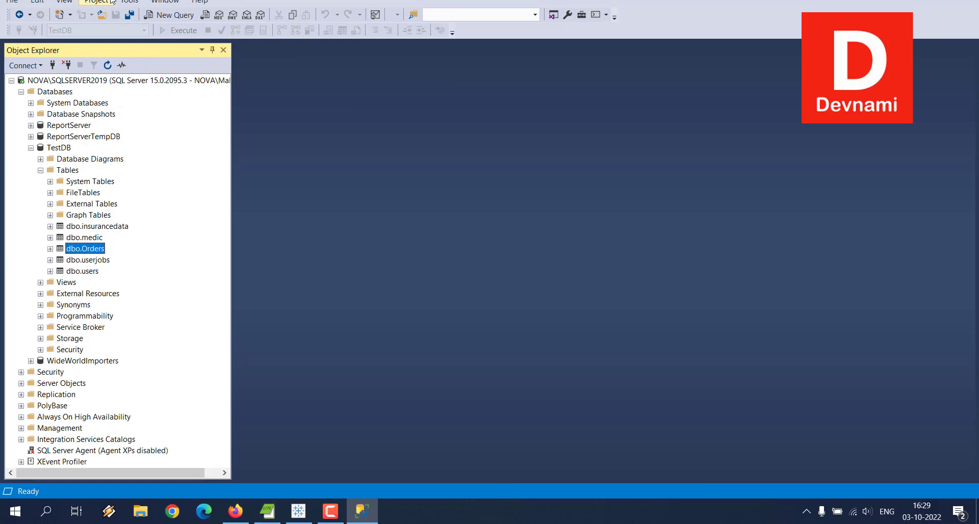
In Tableau, sign in to Microsoft SQL Server NOVA\SQLSERVER2019 with Windows Authentication
left_click(303, 513)
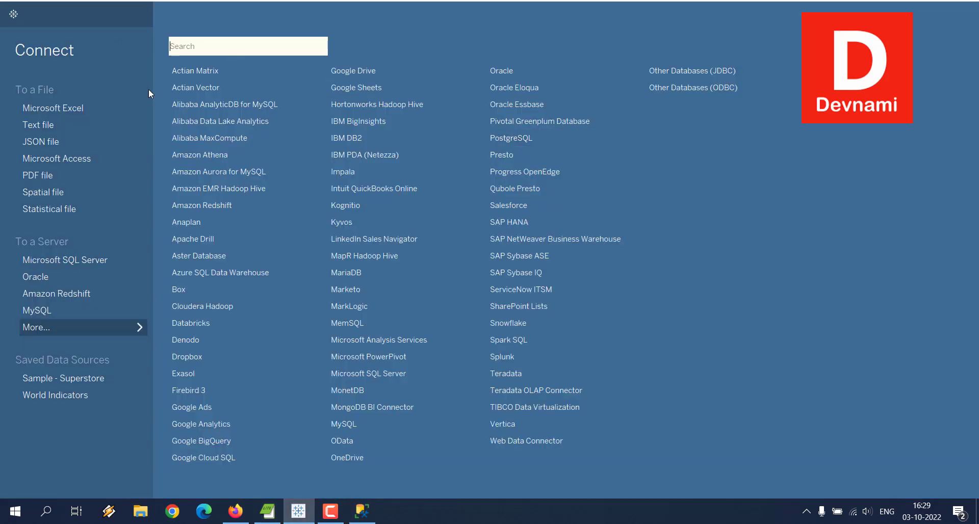
left_click(80, 259)
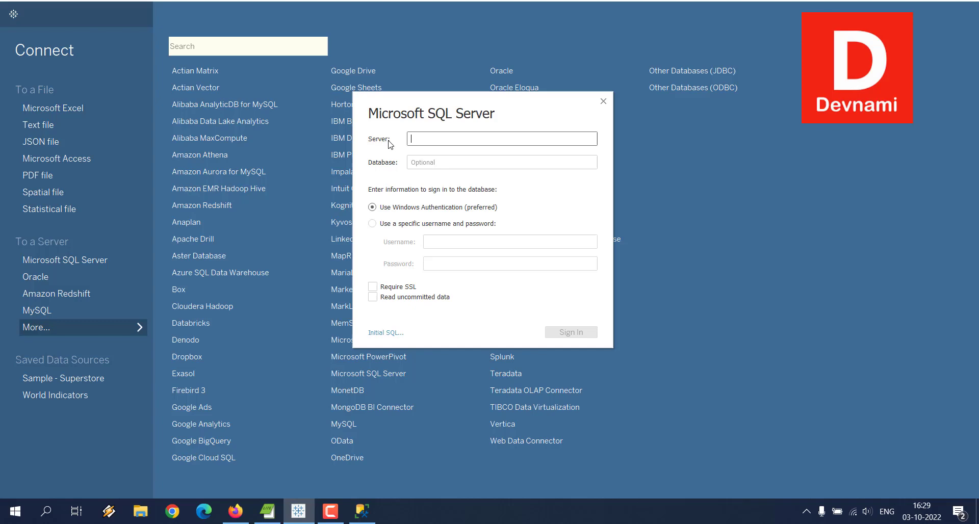
key("ctrl+v")
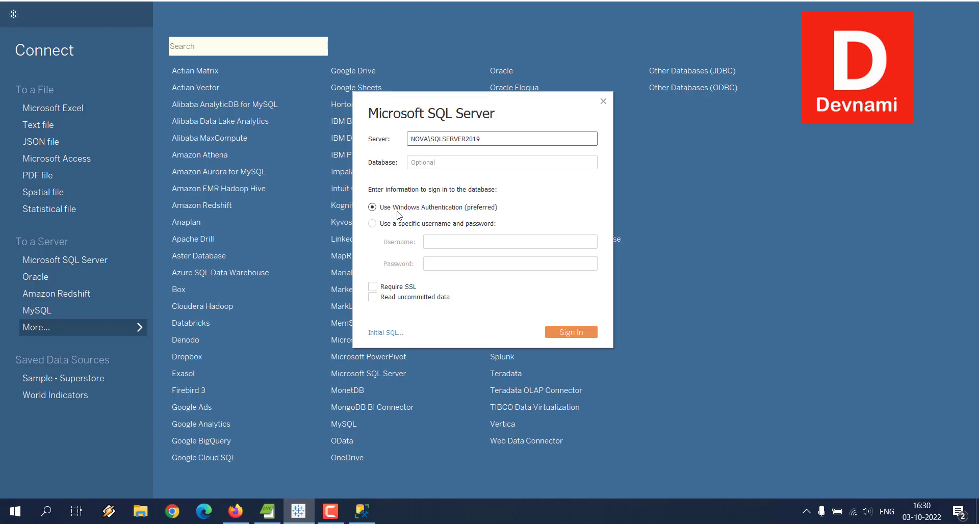
type("\\\\\\\\\\\\\\\\")
left_click(567, 334)
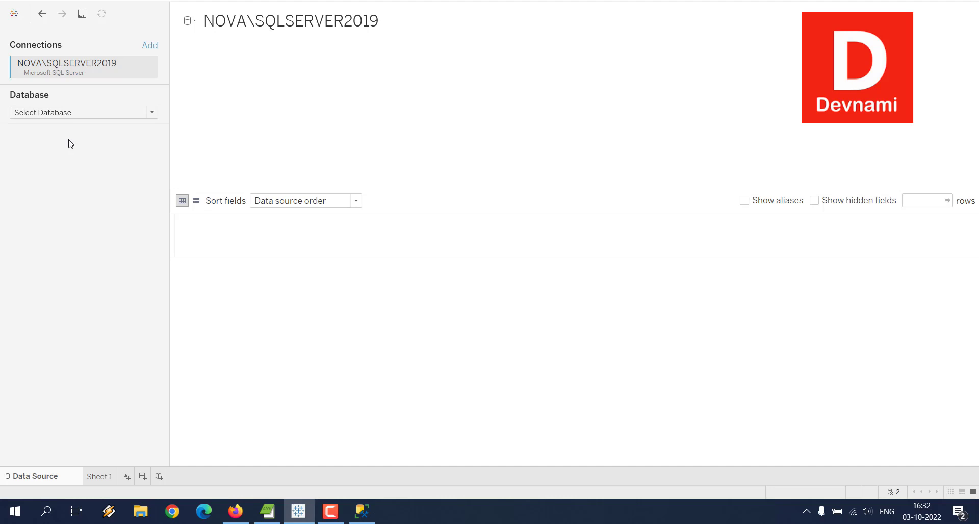
Choose the TestDB database, place the Orders table on the canvas and load its preview rows
left_click(153, 112)
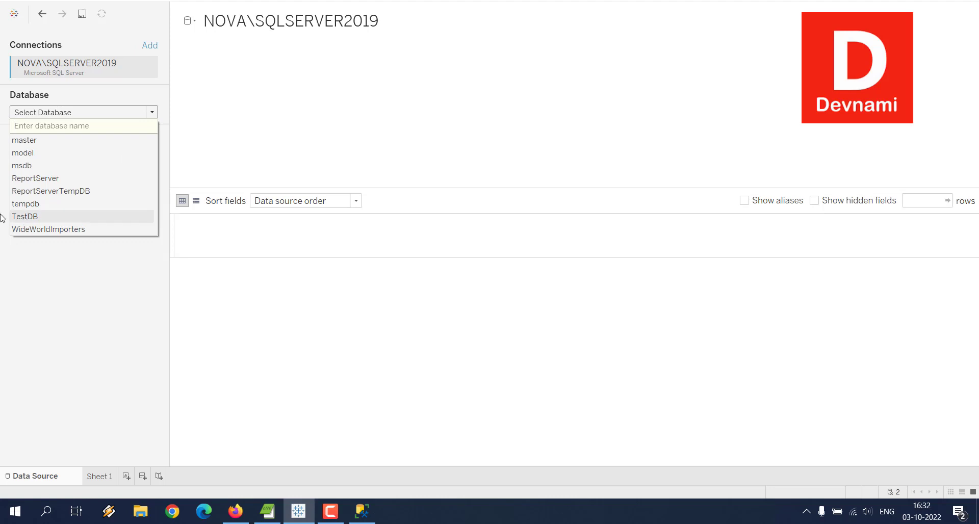
left_click(71, 219)
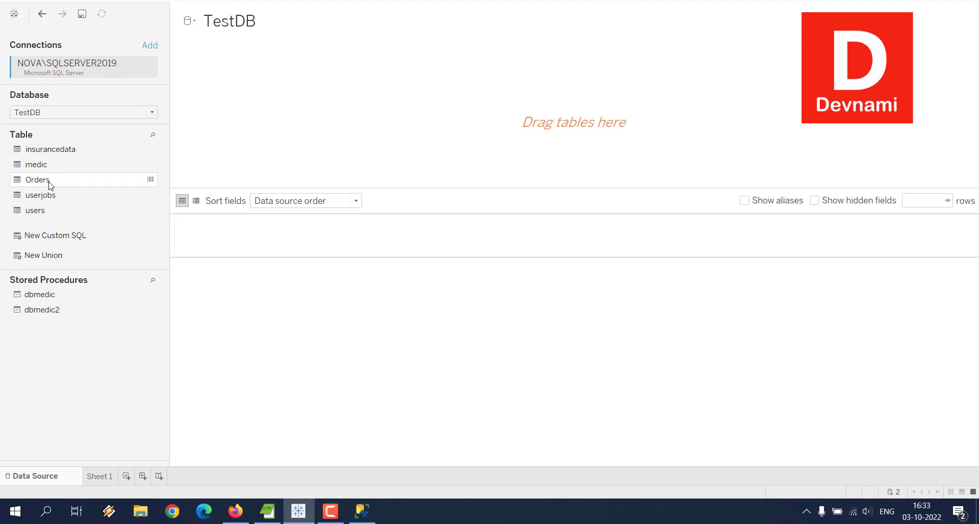
left_click_drag(49, 185, 258, 122)
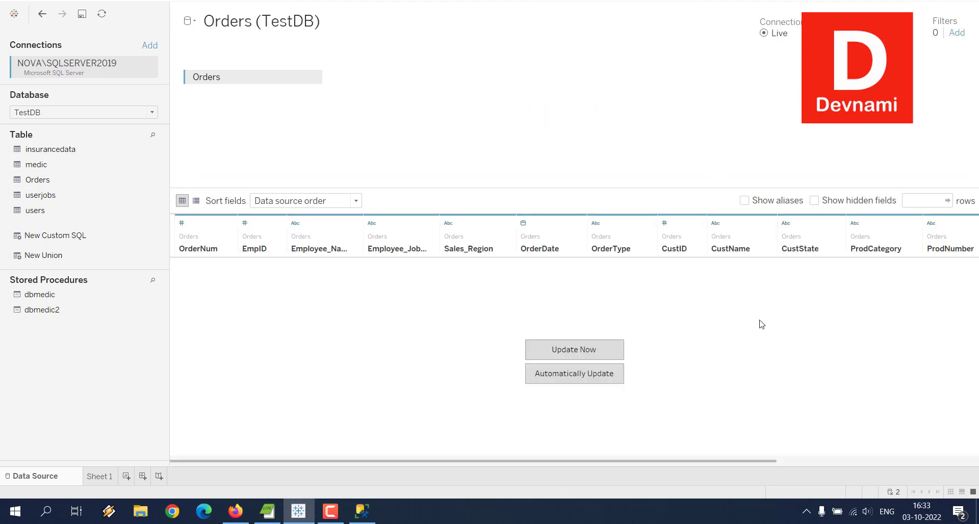
left_click(587, 355)
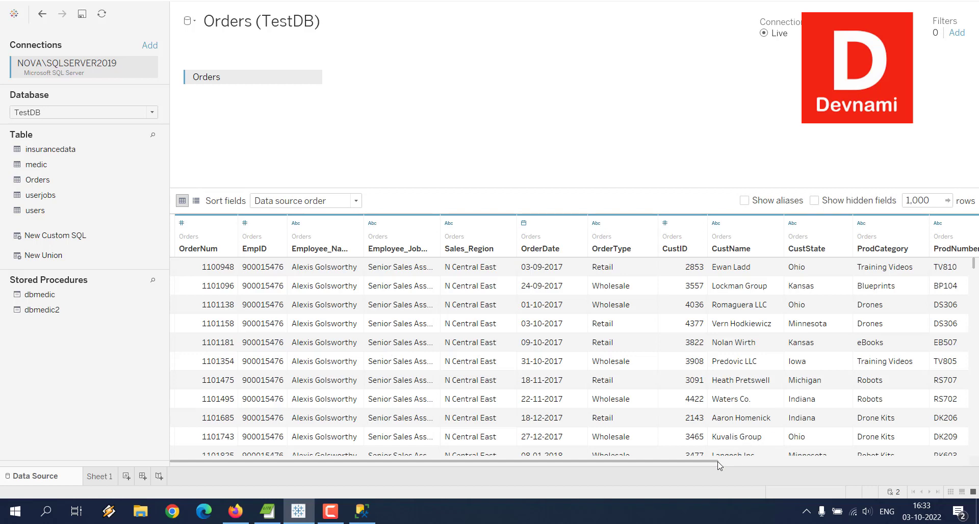
mouse_move(719, 463)
left_mouse_down()
mouse_move(957, 465)
mouse_move(726, 468)
left_mouse_up()
On Sheet 1, put ProdCategory on Rows and add SUM(Order_Total) to the view
left_click(96, 477)
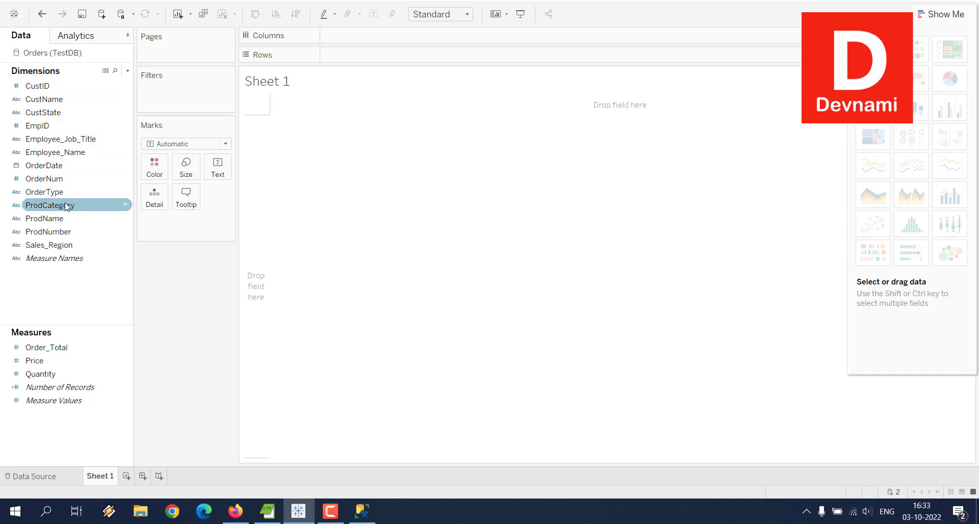
left_click_drag(65, 205, 370, 59)
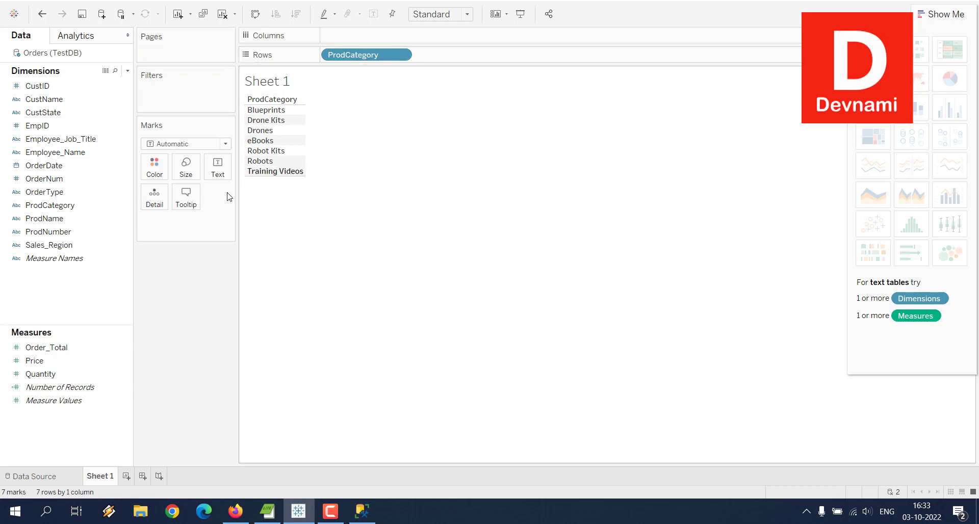
left_click_drag(59, 350, 312, 124)
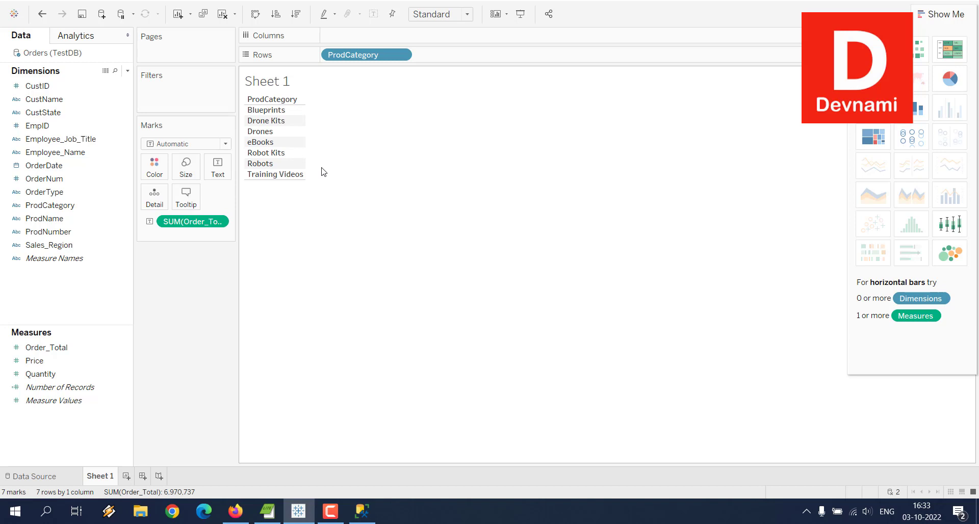
Remove the SUM(Order_Total) pill and go back to the Data Source page
left_click(222, 224)
left_click(190, 416)
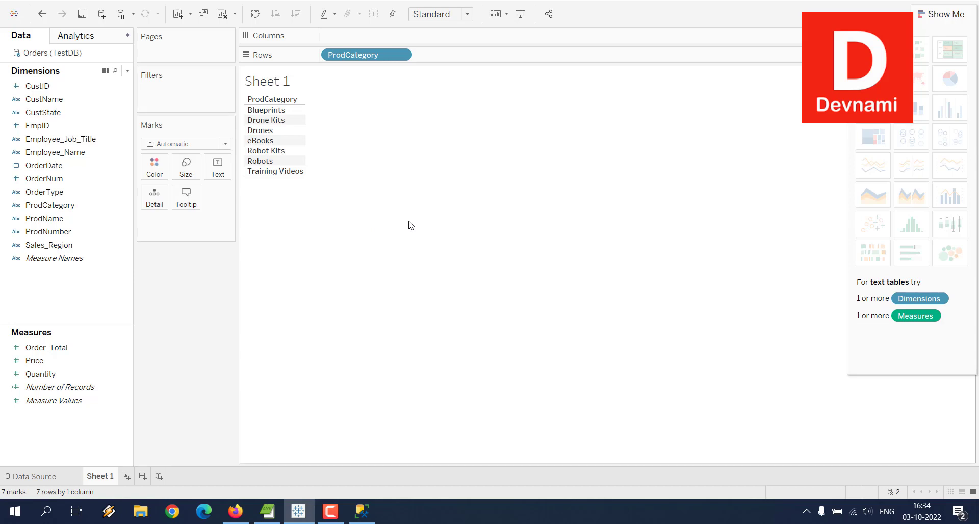
left_click(46, 473)
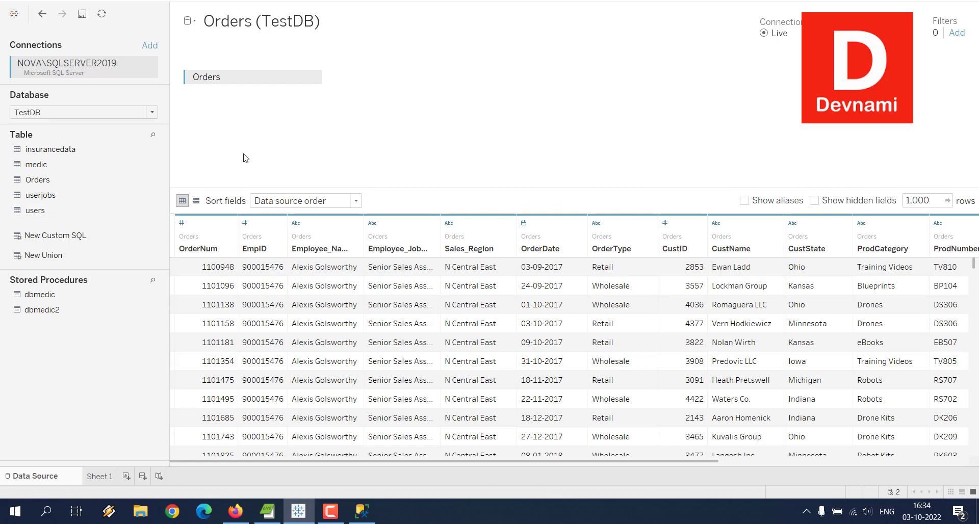
Remove the Orders table from the data source canvas
left_click(314, 79)
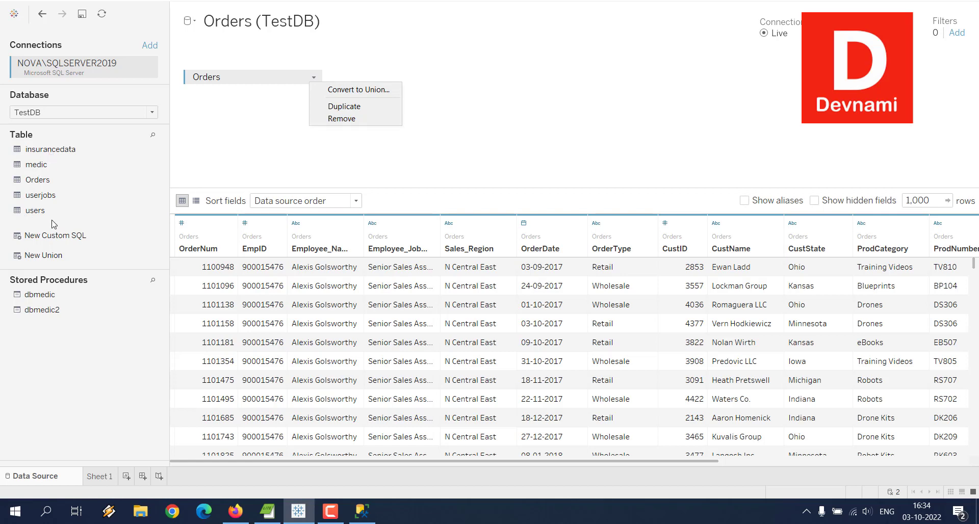
left_click(492, 113)
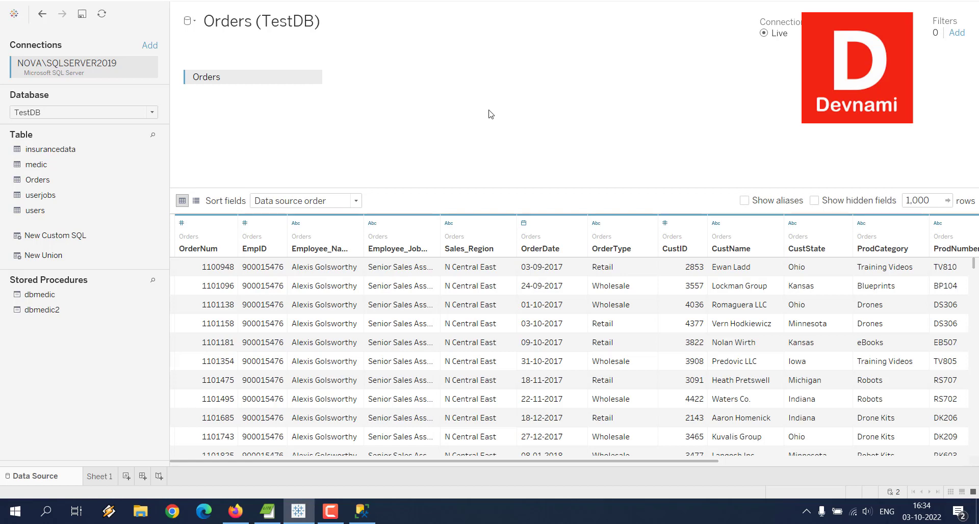
left_click(314, 77)
left_click(331, 120)
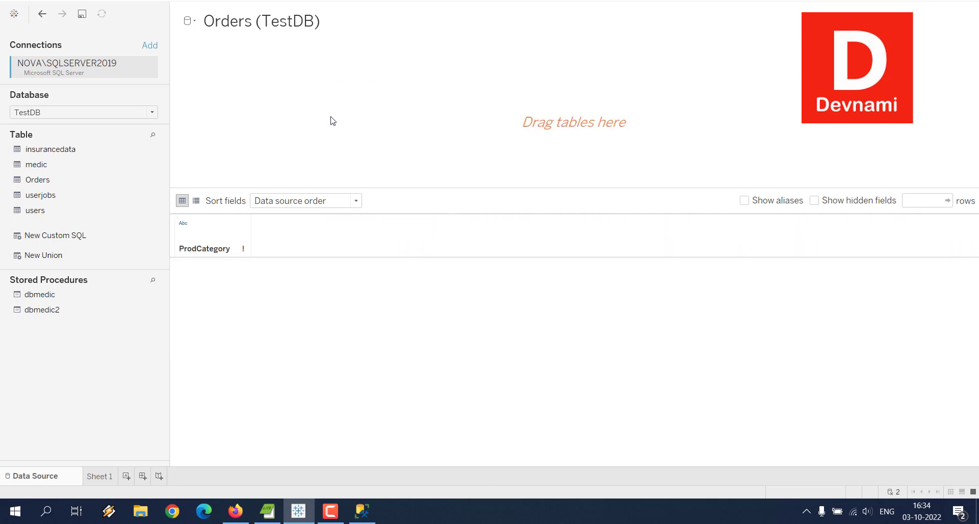
Preview the users table on the canvas, then remove it
left_click_drag(53, 210, 244, 104)
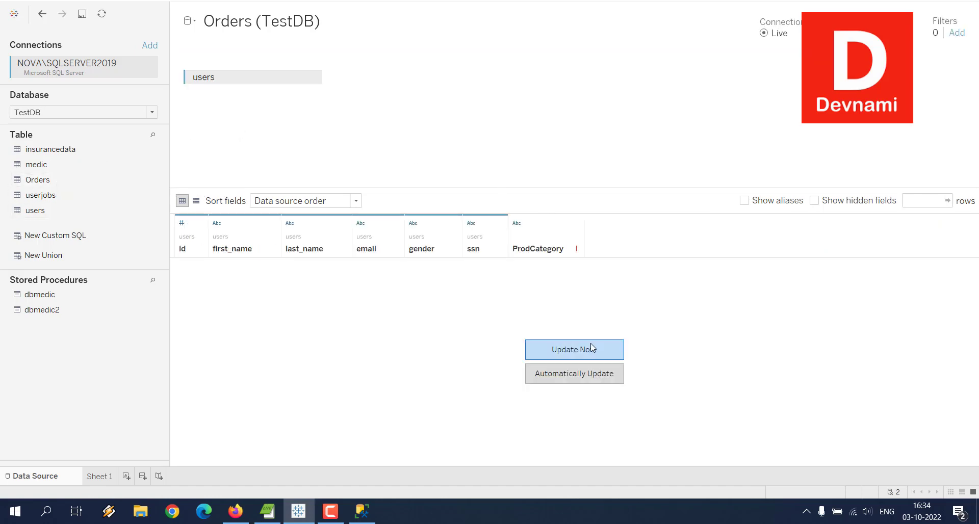
left_click(575, 350)
scroll(757, 319, "down", 15)
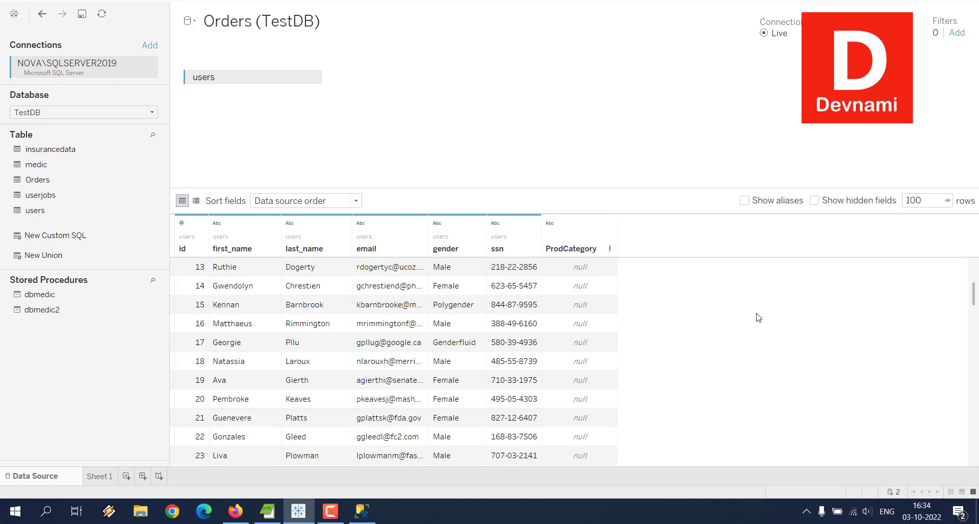
scroll(757, 322, "down", 11)
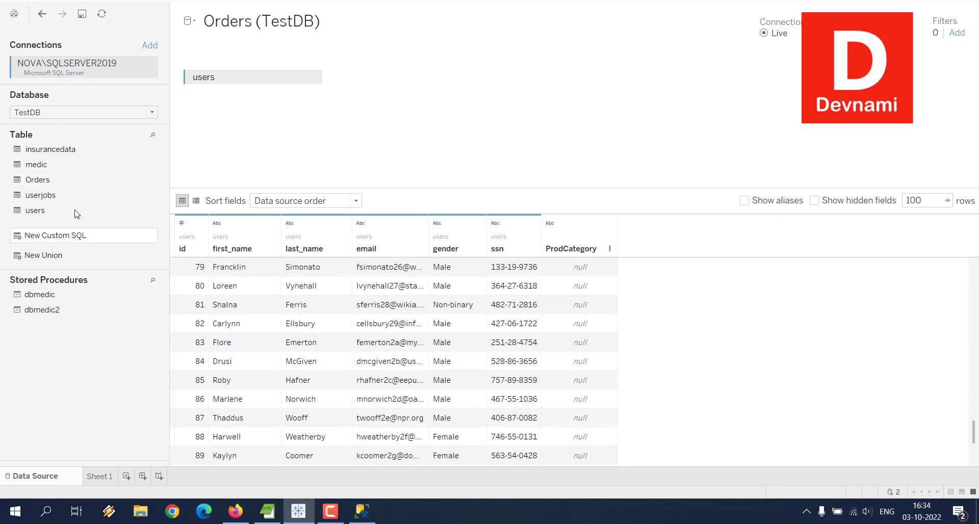
left_click(309, 78)
left_click(324, 117)
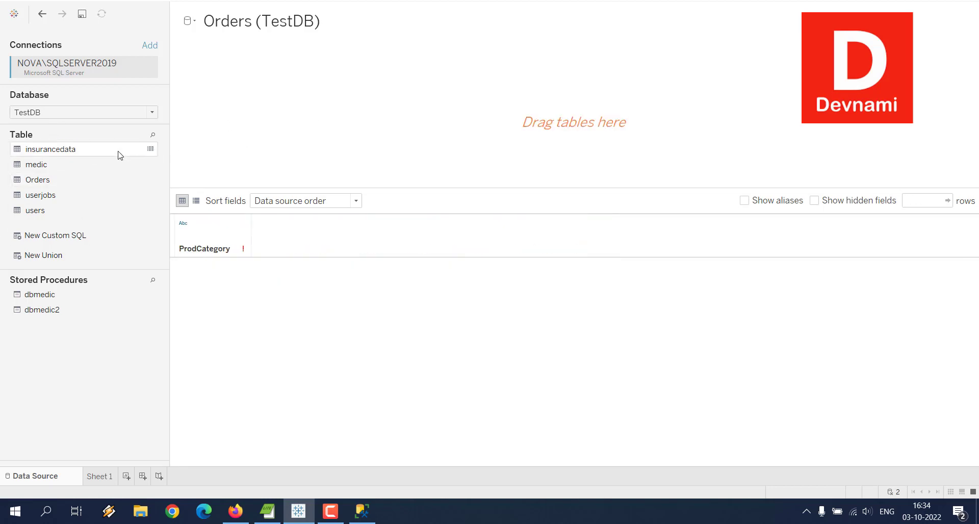
Preview the insurancedata table on the canvas, then remove it
left_click_drag(64, 155, 284, 100)
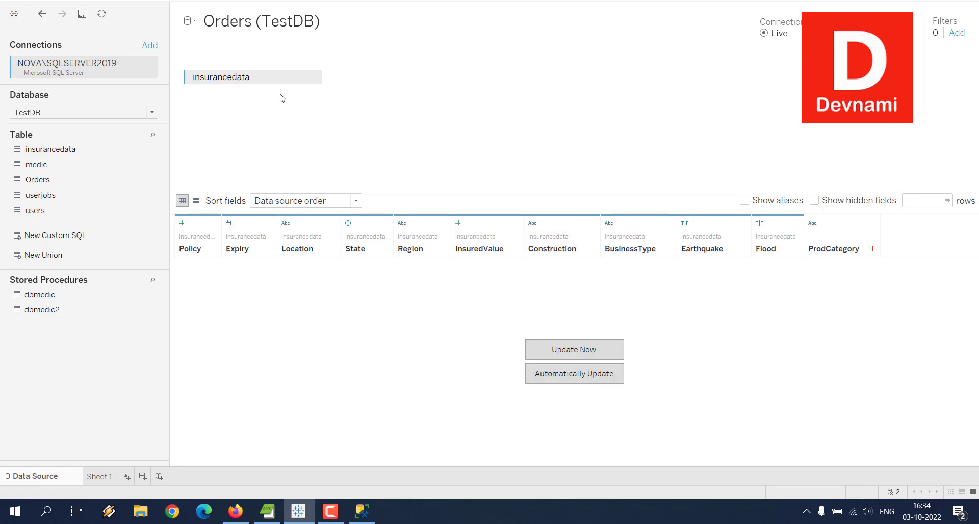
left_click(576, 352)
scroll(907, 322, "down", 12)
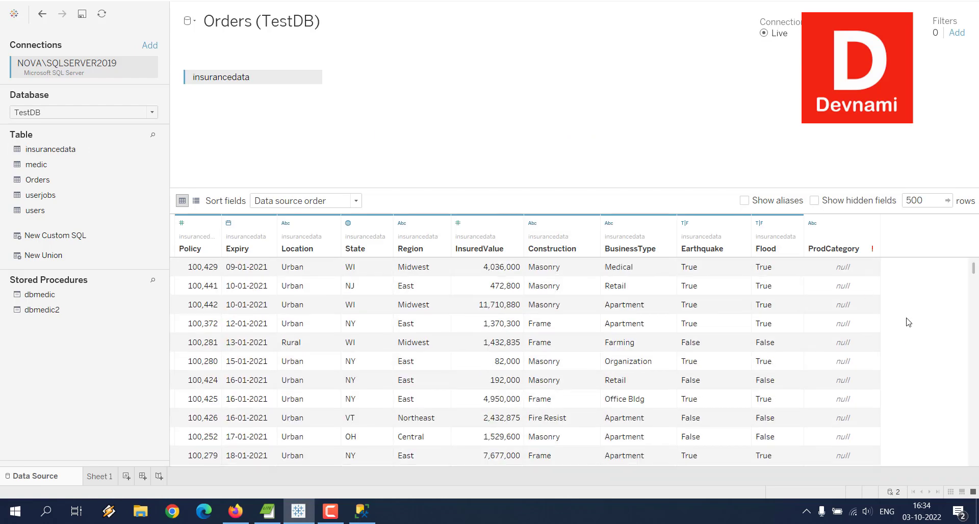
scroll(908, 322, "down", 8)
scroll(908, 323, "up", 20)
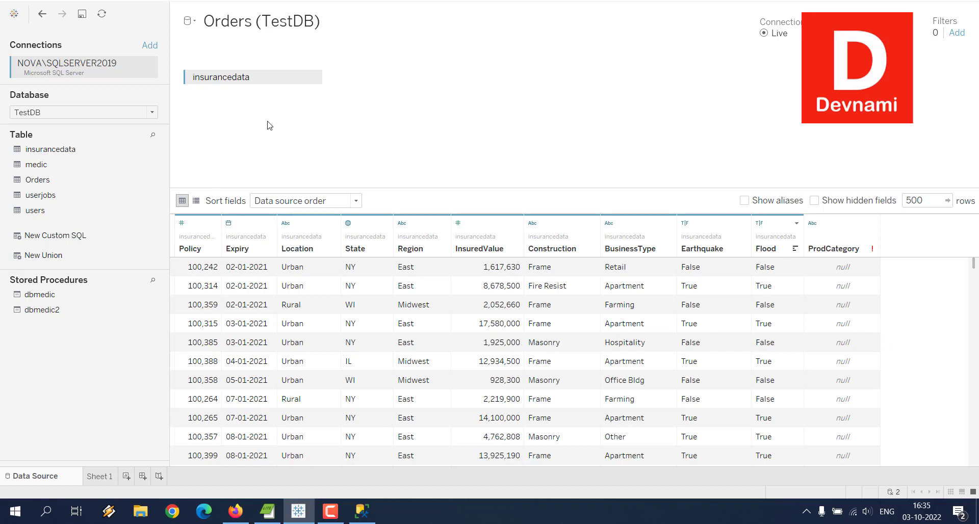
left_click(313, 77)
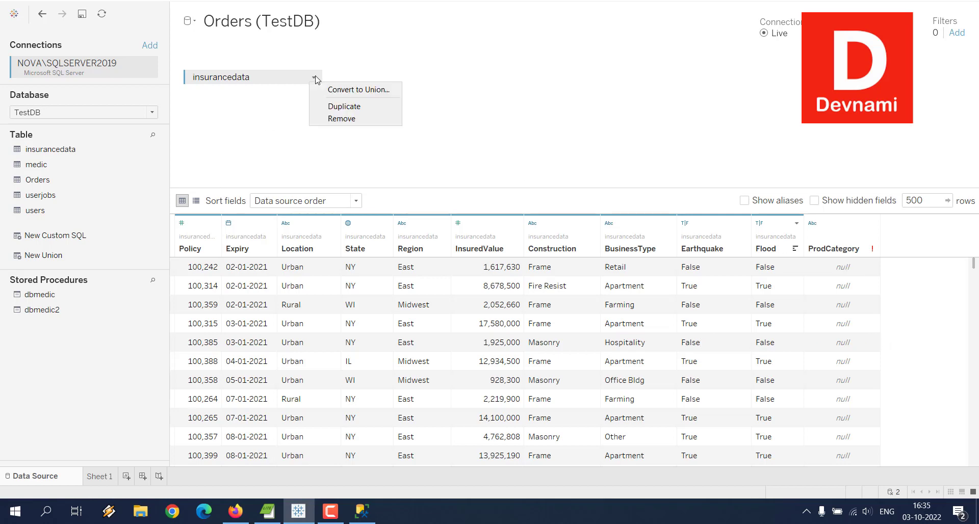
left_click(330, 118)
Preview the medic table on the canvas, then remove it
left_click_drag(45, 169, 278, 107)
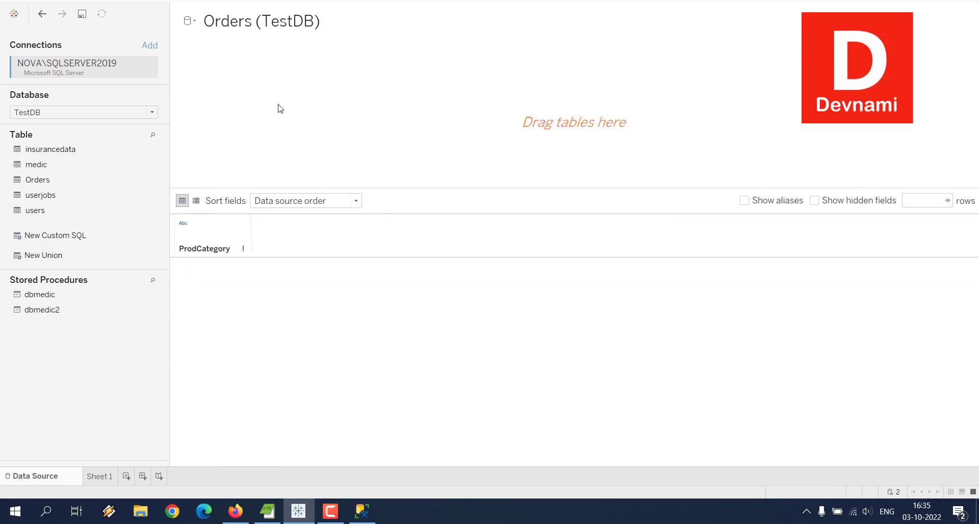
left_click(593, 347)
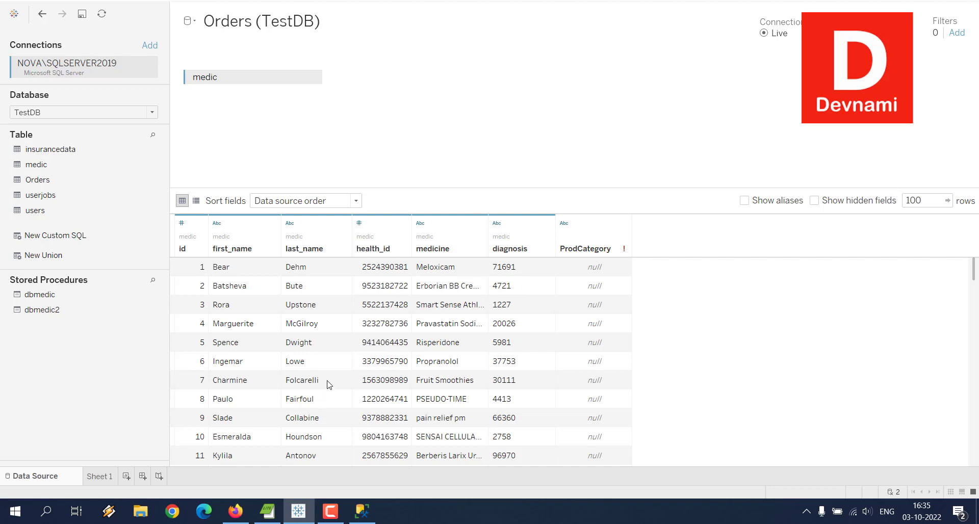
scroll(361, 359, "down", 15)
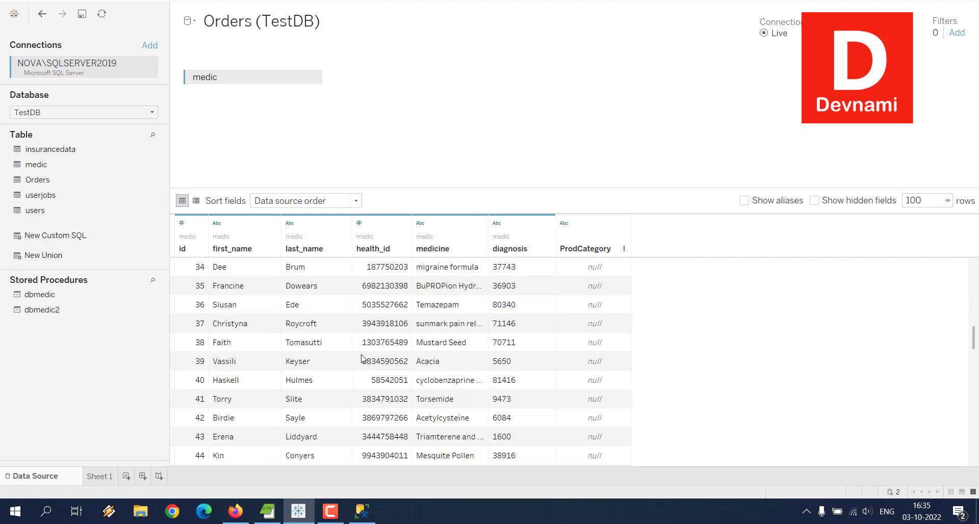
scroll(361, 359, "up", 15)
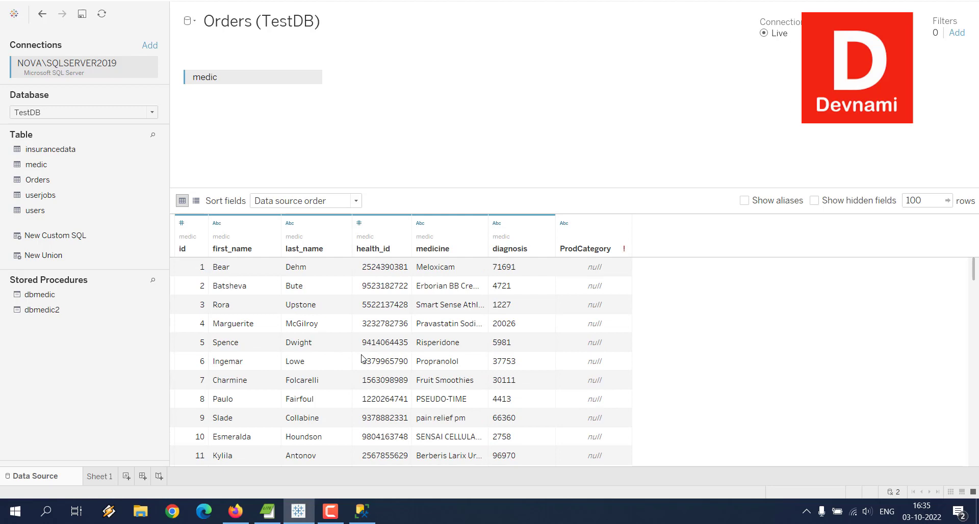
left_click(315, 77)
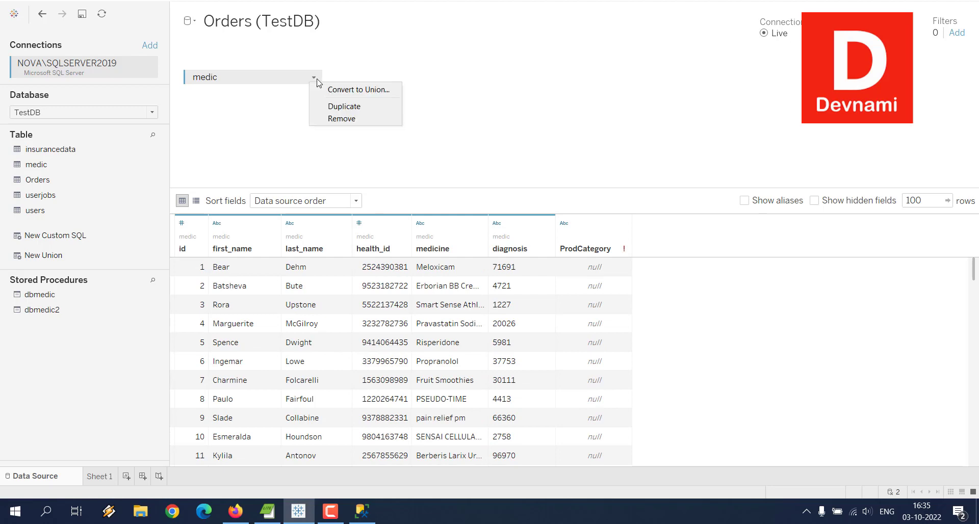
left_click(320, 119)
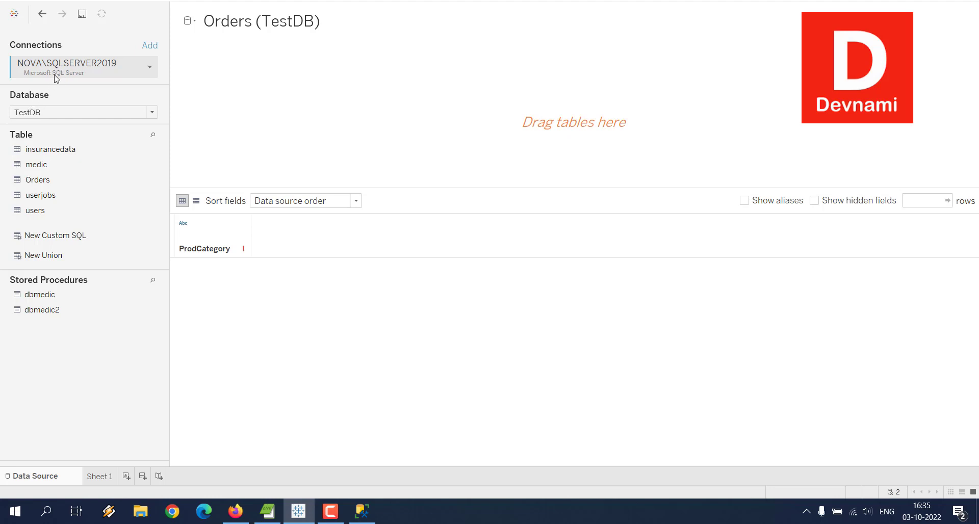
left_click(149, 47)
type("\\\\\\\\\\\\\\\\\\\\\\\\\\\\\\\\\\\\\\\\\\\\\\\\\\\\\\\\\\\\\\\\\\\\\\\\\\\\\\\\\\\\\\\\\\\\\\\\\\\\")
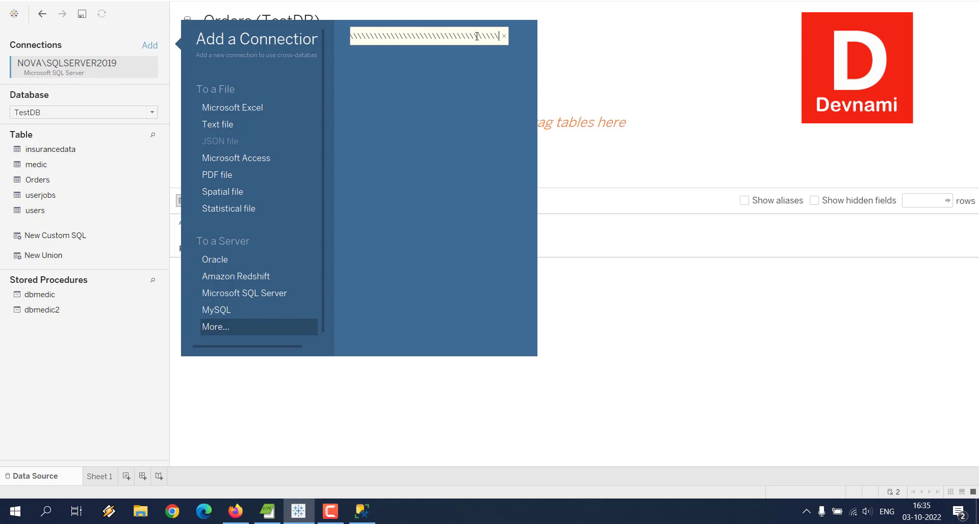
key("BackSpace")
key("BackSpace")
key("BackSpace")
key("BackSpace")
key("BackSpace")
key("BackSpace")
key("BackSpace")
key("BackSpace")
key("BackSpace")
key("BackSpace")
key("BackSpace")
key("BackSpace")
key("BackSpace")
key("BackSpace")
key("BackSpace")
key("BackSpace")
key("BackSpace")
key("BackSpace")
key("BackSpace")
key("BackSpace")
left_click(586, 60)
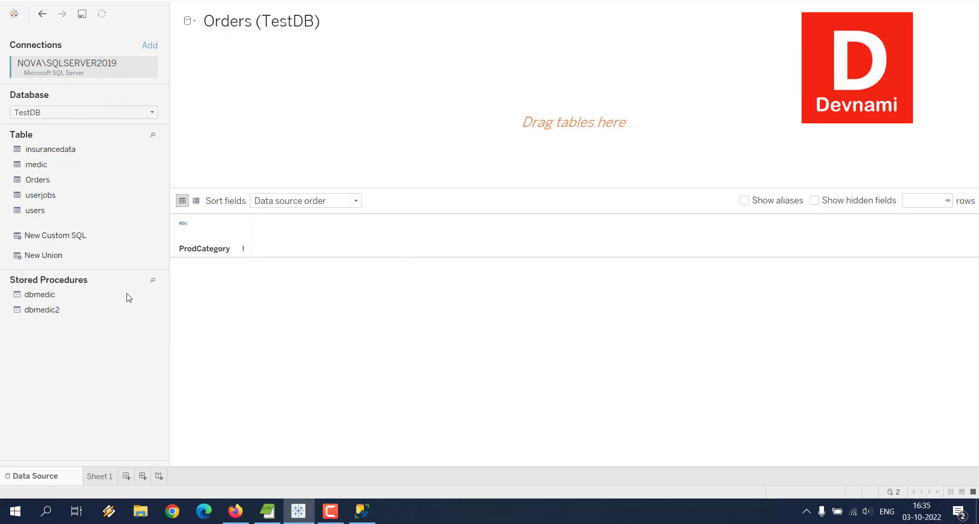
left_click(150, 68)
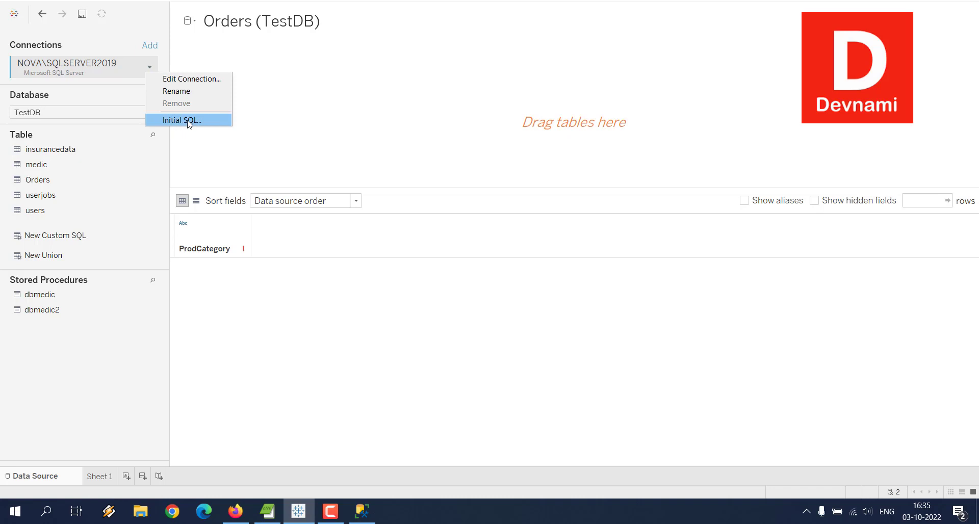
left_click(147, 367)
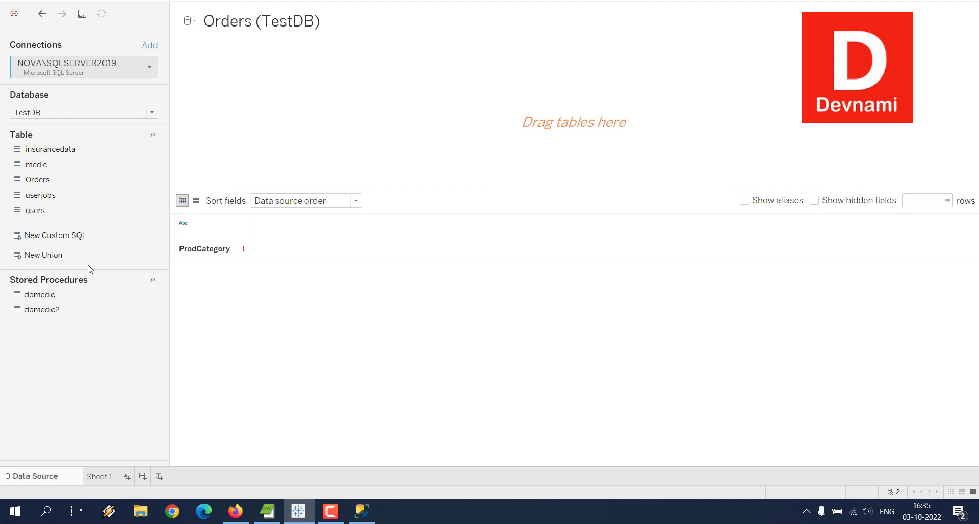
double_click(88, 238)
type("\\\\\\\\\\\\\\\\\\\\\\\\\\\\\\\\\\\\\\\\\\\\\\\\\\\\\\\\\\\\\\\\\\\\\\\\\\\\\\\\\\\\\\\\\\\\\\\\\\\\\\\\\\\\\\\\\\\\")
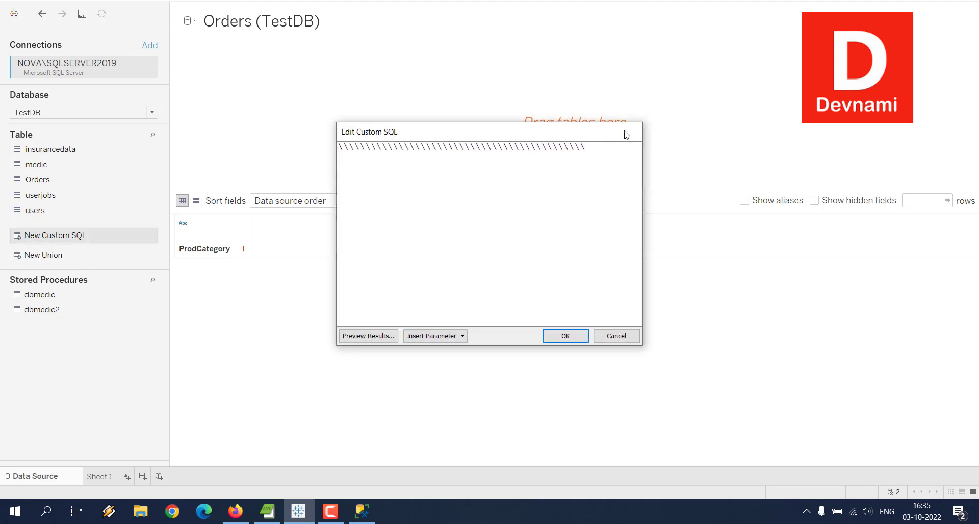
left_click(626, 136)
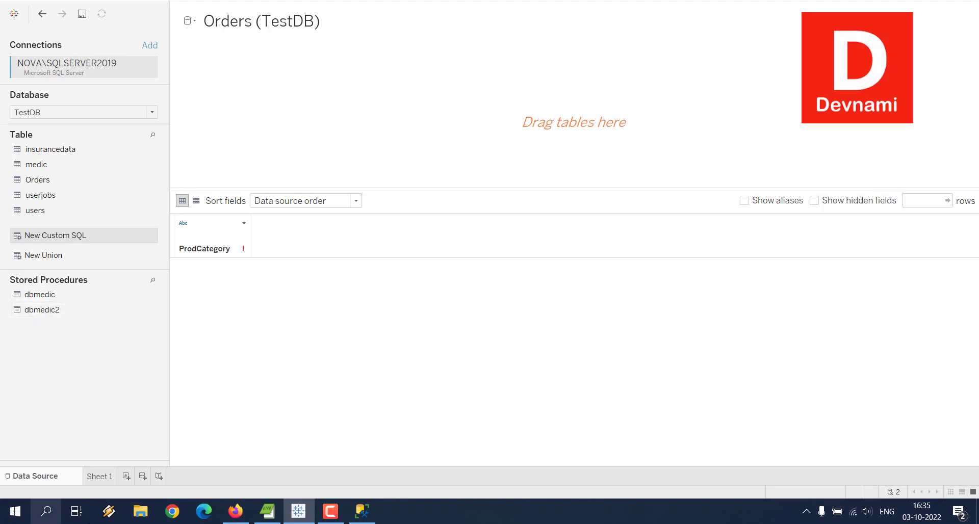
Check Sheet 1's Worksheet Unavailable message, then return to the Data Source page
left_click(99, 476)
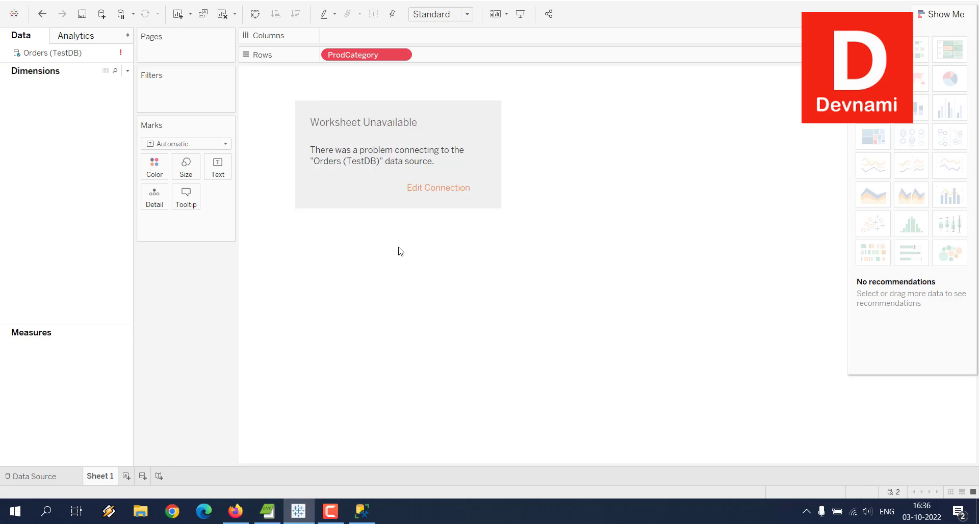
left_click(46, 476)
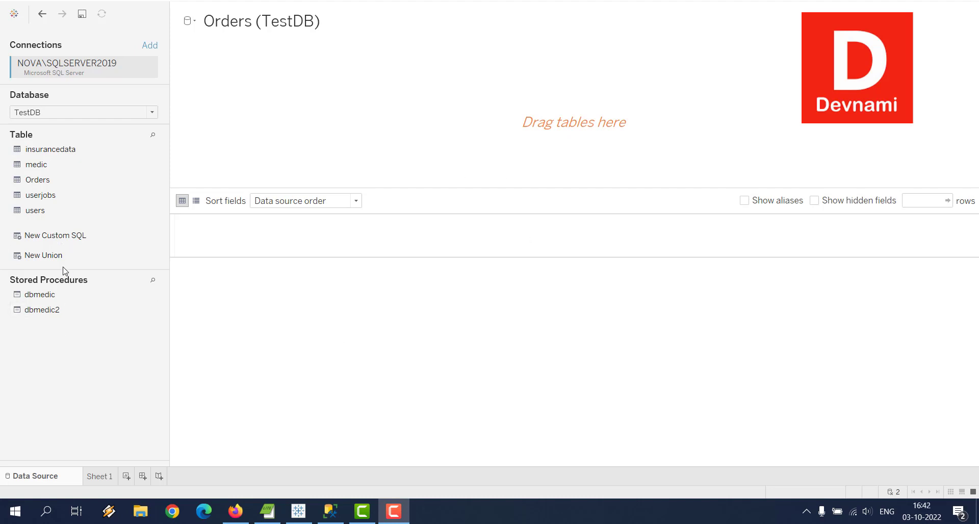
double_click(61, 242)
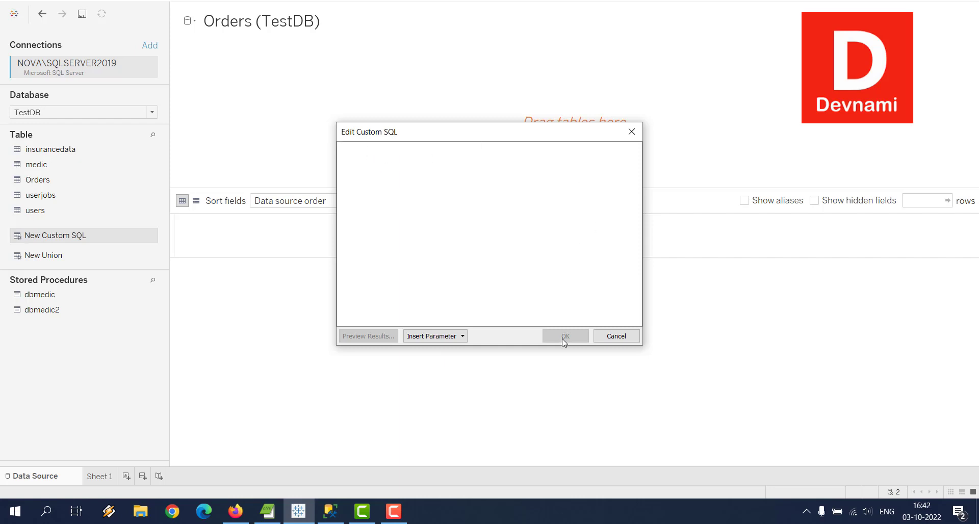
left_click(629, 338)
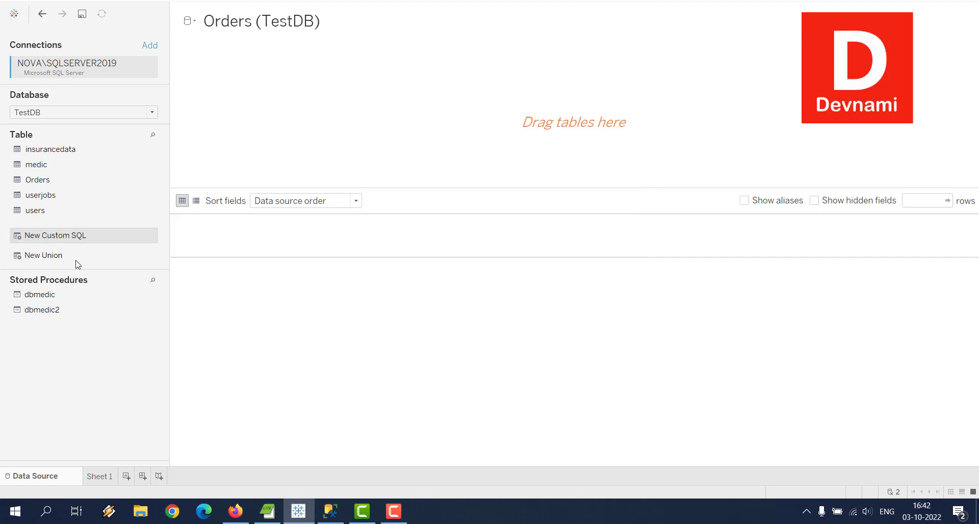
Try a wildcard New Union, cancel it, and add the dbmedic stored procedure to the canvas
left_click(35, 258)
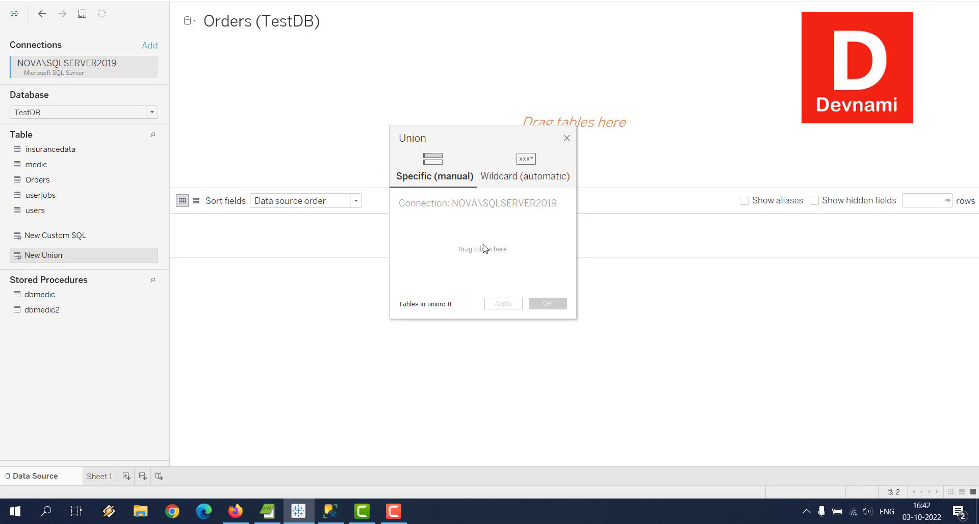
left_click(533, 176)
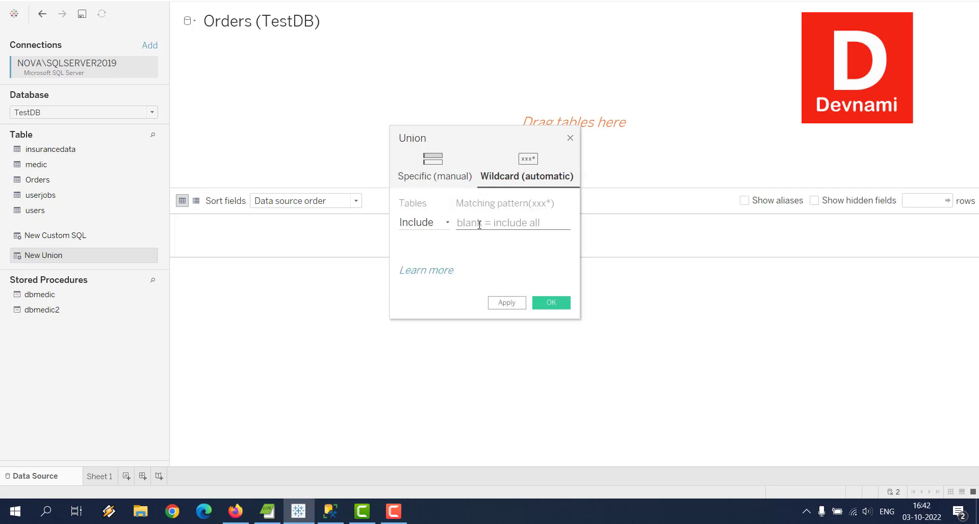
left_click(571, 139)
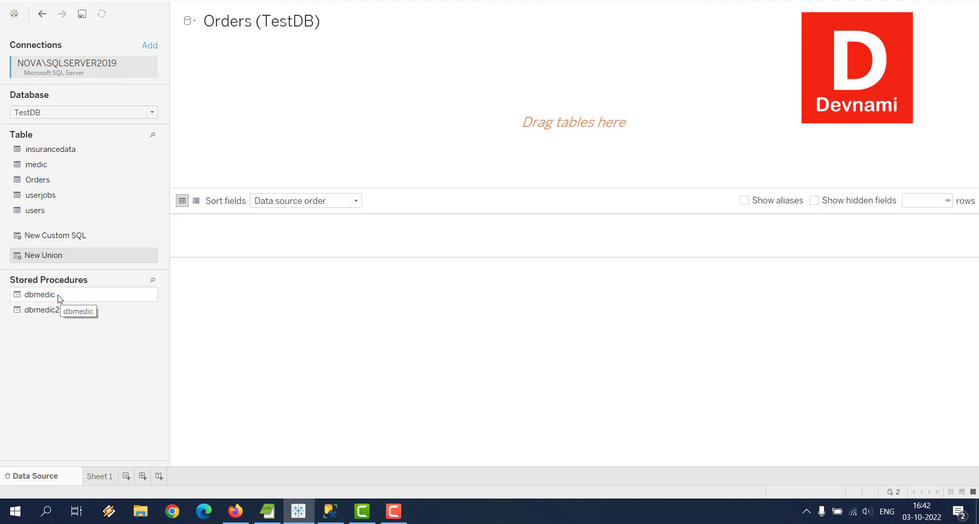
left_click_drag(61, 299, 282, 112)
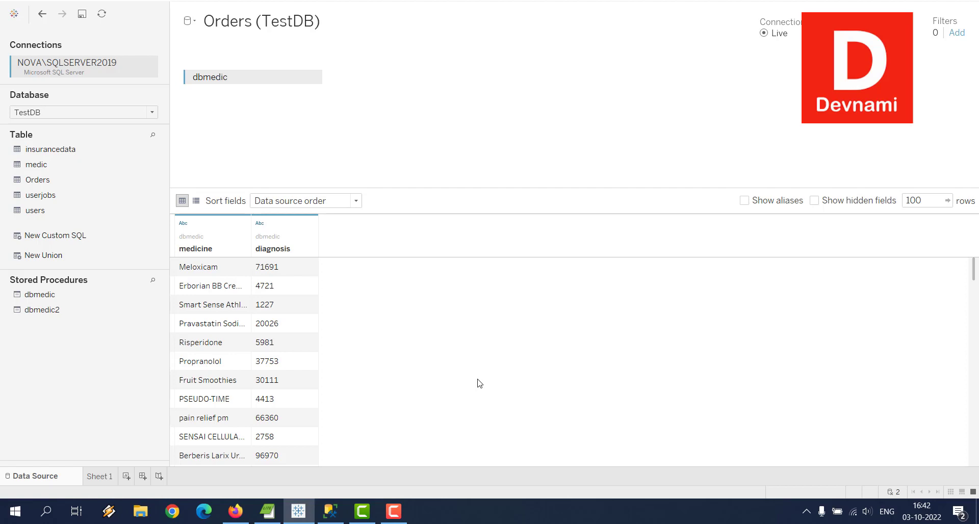
On Sheet 1, put SUM(Number of Records) on Columns and medicine on Rows
left_click(96, 478)
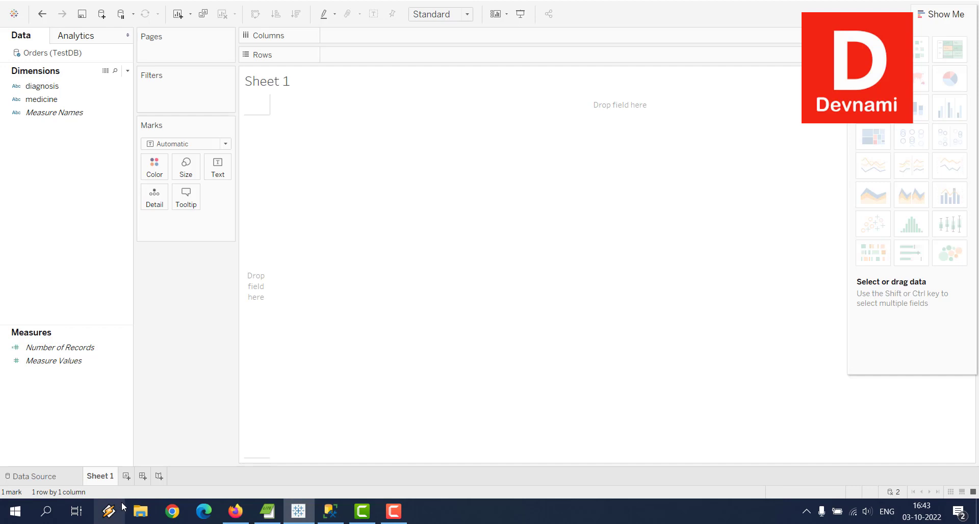
left_click(65, 349)
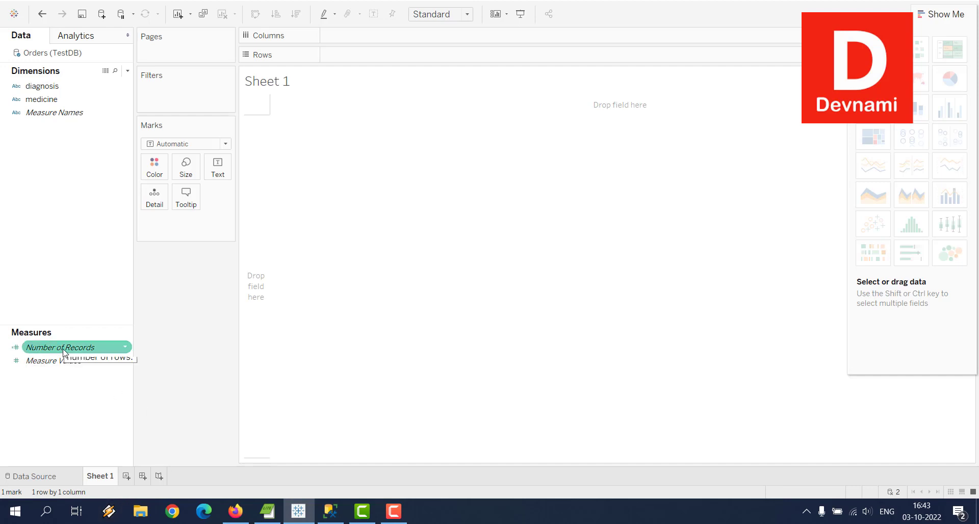
left_click_drag(65, 352, 378, 41)
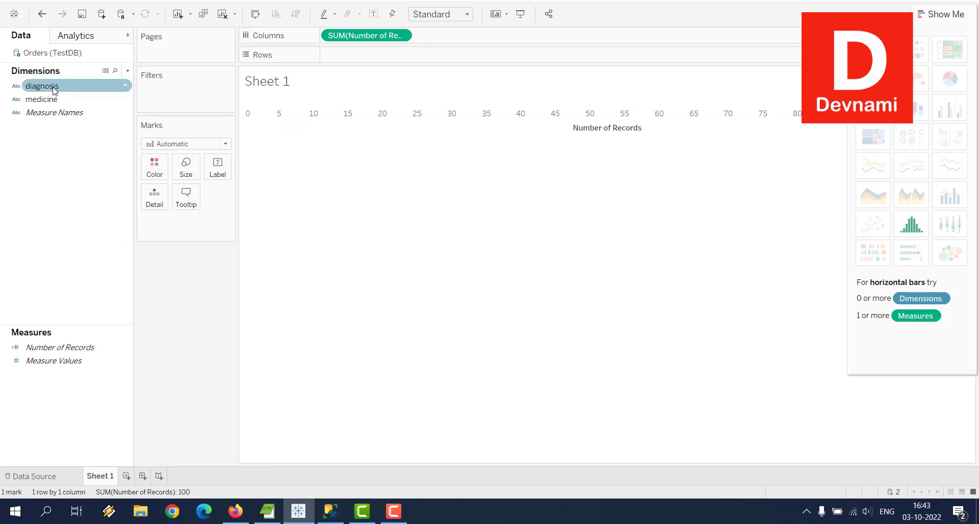
left_click_drag(53, 99, 398, 56)
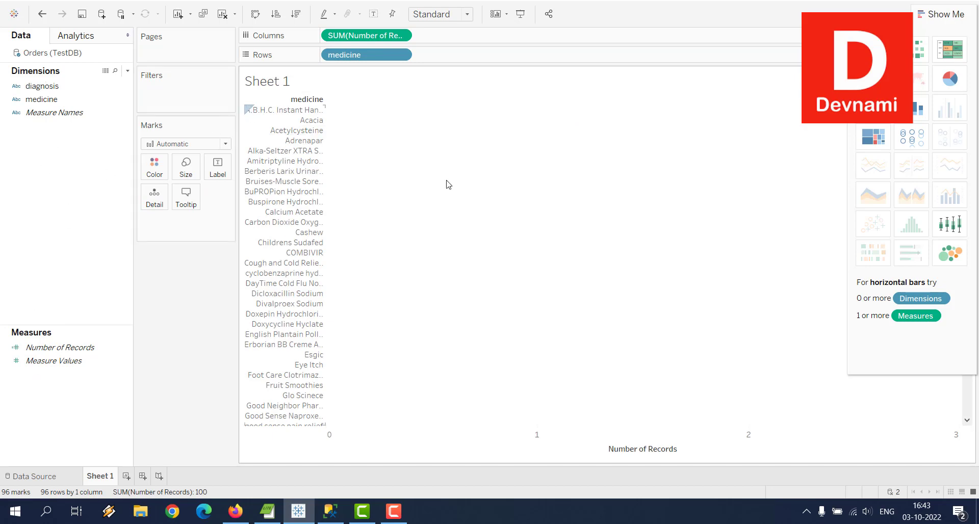
Show SUM(Number of Records) as text and remove medicine from Rows
key("ctrl+z")
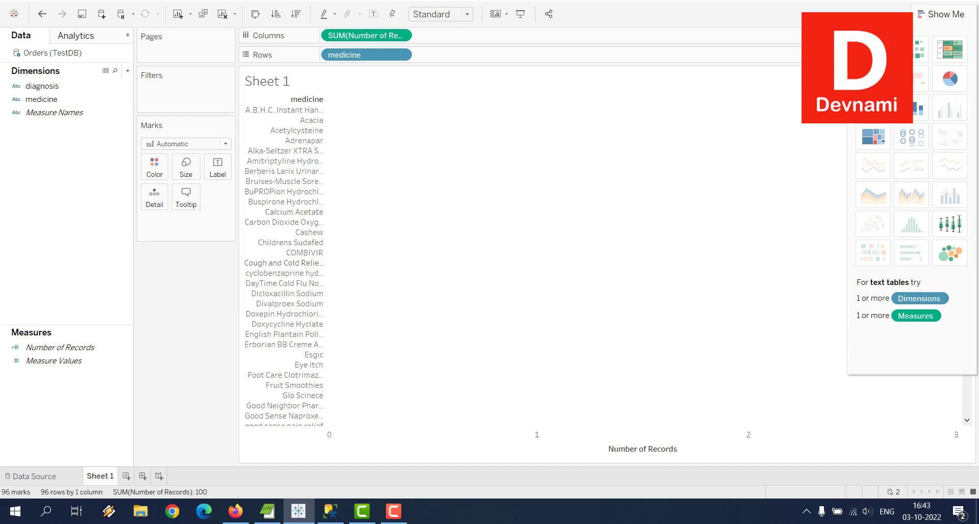
left_click_drag(365, 145, 359, 115)
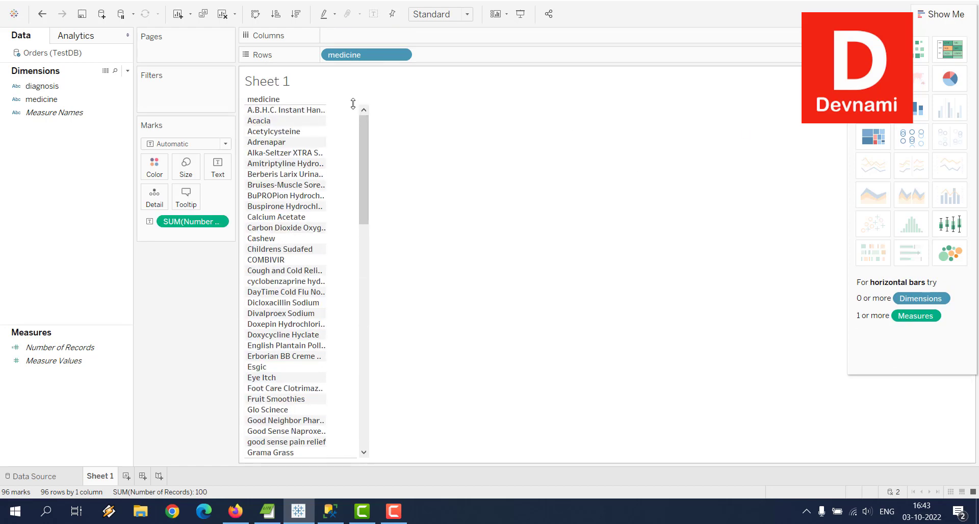
left_click_drag(59, 347, 342, 126)
left_click(402, 54)
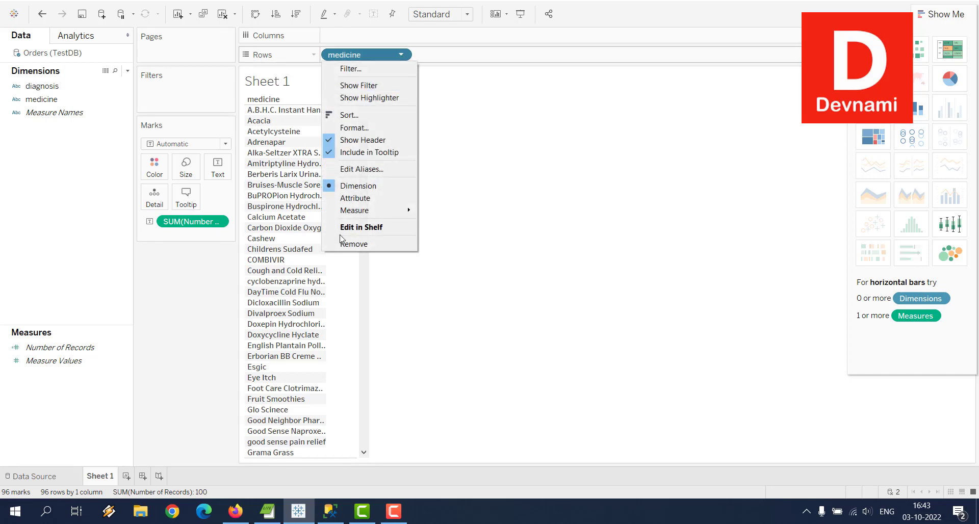
left_click(355, 244)
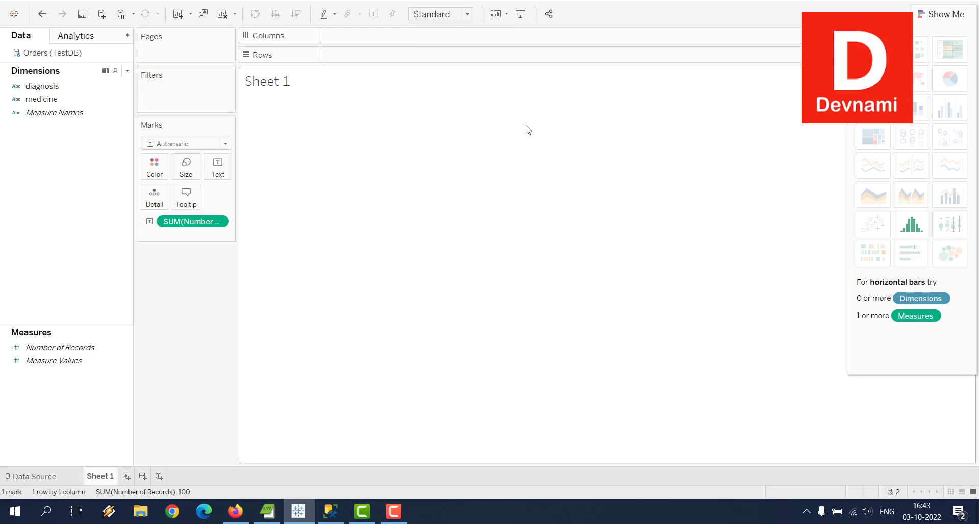
Visit Sheet 1, toggle between its Data and Analytics panes, then return to the Data Source page
left_click(44, 481)
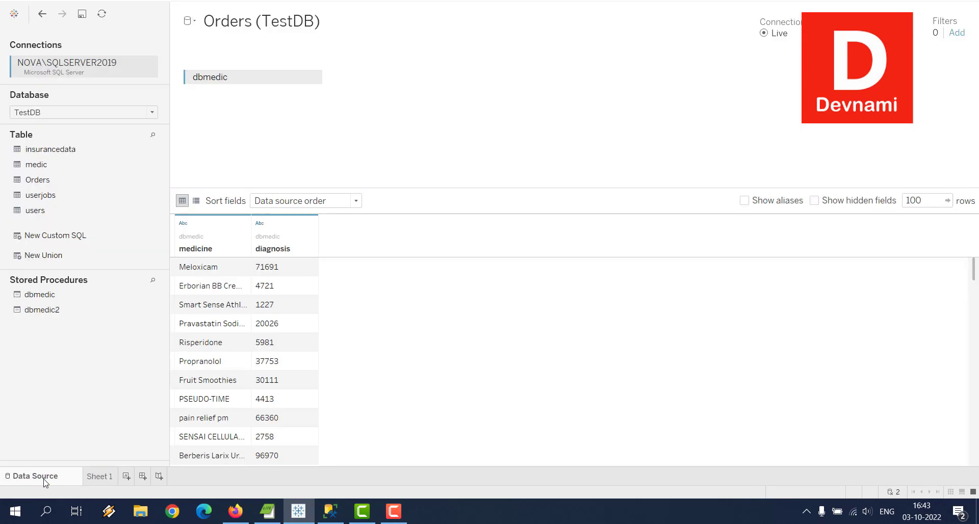
left_click(98, 476)
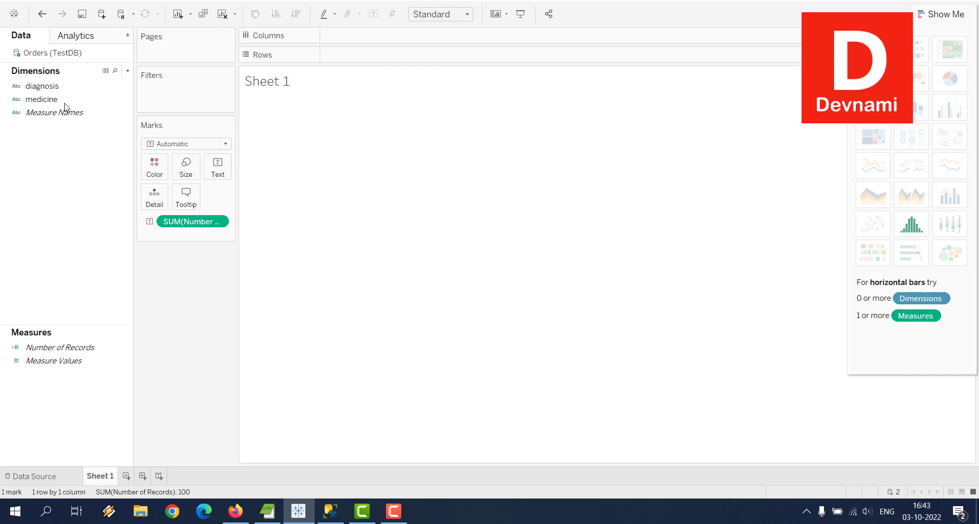
left_click(83, 42)
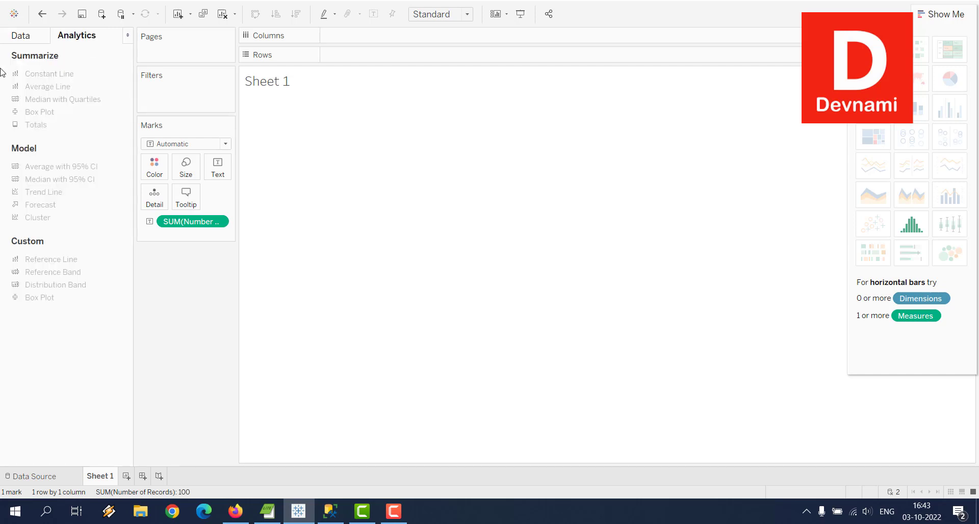
left_click(32, 37)
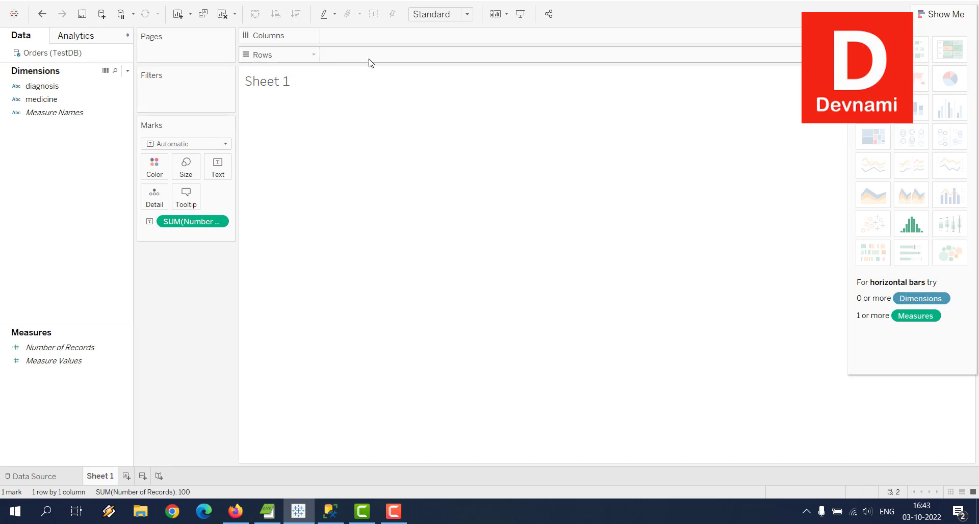
left_click(86, 43)
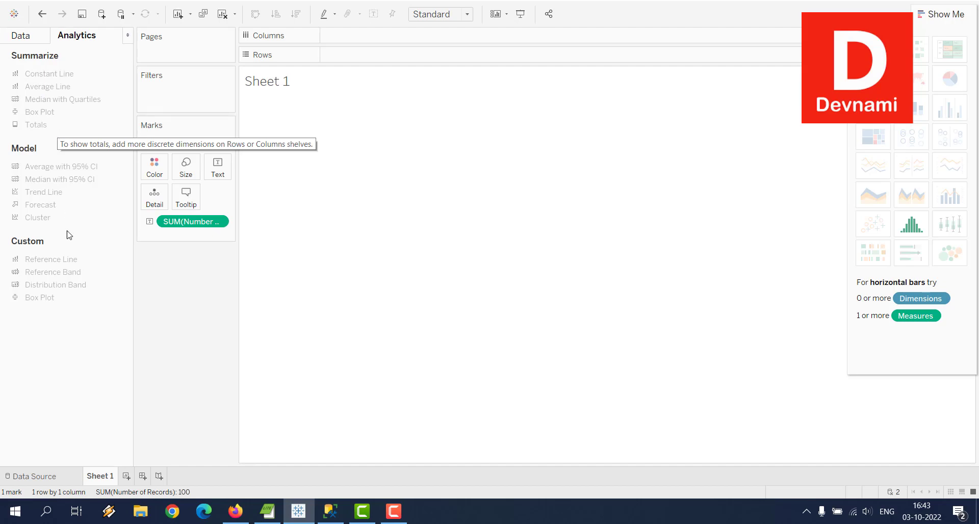
left_click(76, 477)
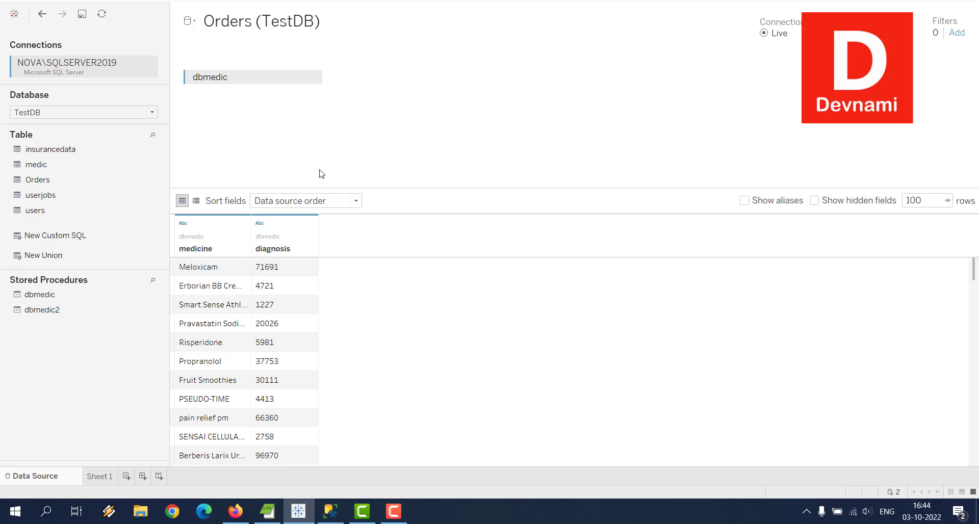
Remove dbmedic from the canvas and switch the connection's database to tempdb
left_click(313, 83)
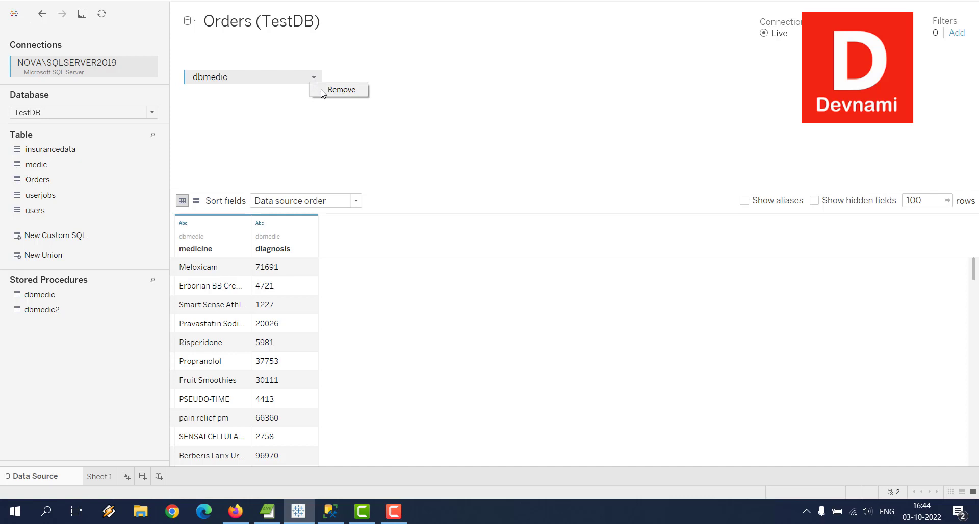
left_click(331, 95)
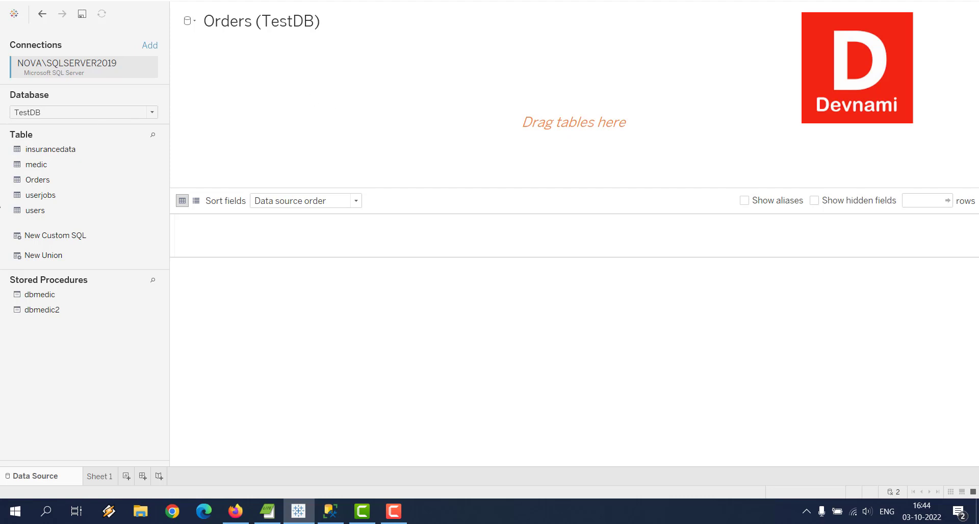
left_click(152, 113)
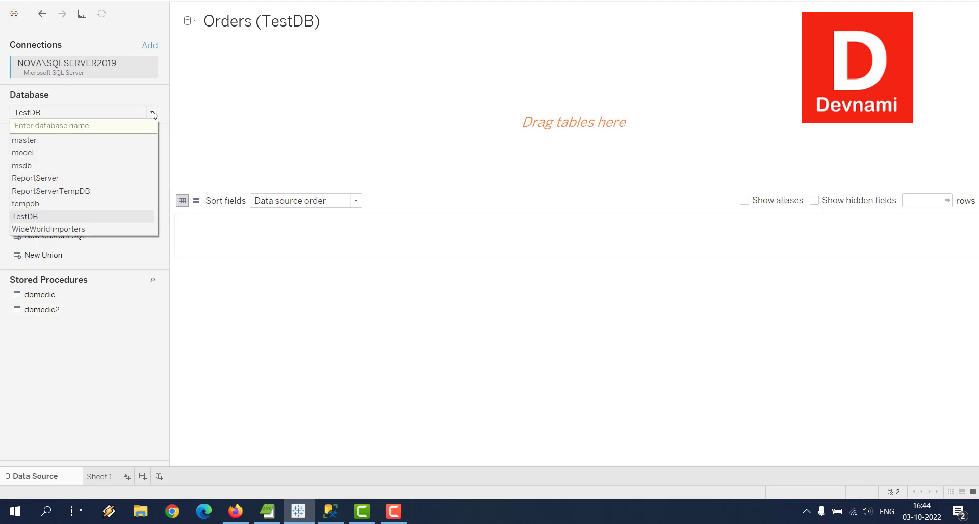
left_click(37, 204)
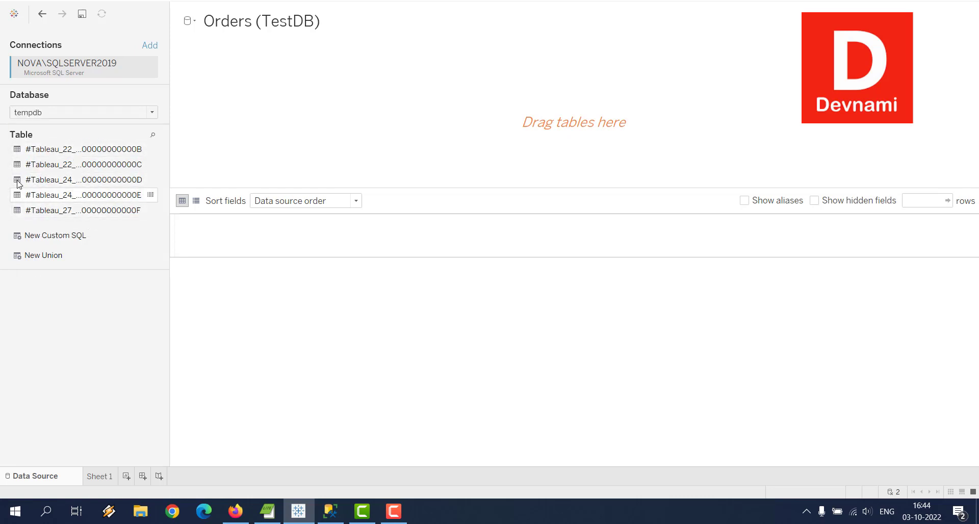
left_click(152, 113)
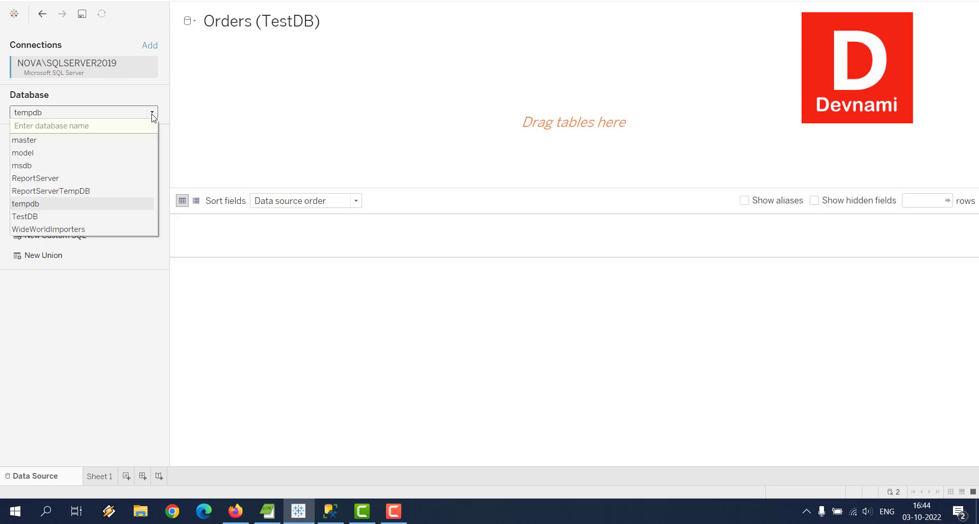
left_click(153, 114)
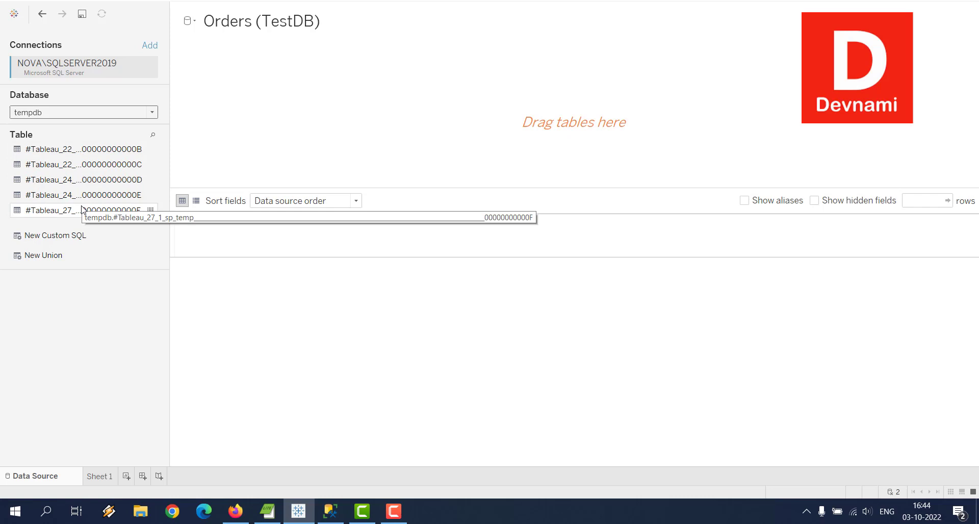
Check the database list, then view Sheet 1, which reports Worksheet Unavailable for Orders (TestDB)
left_click(157, 112)
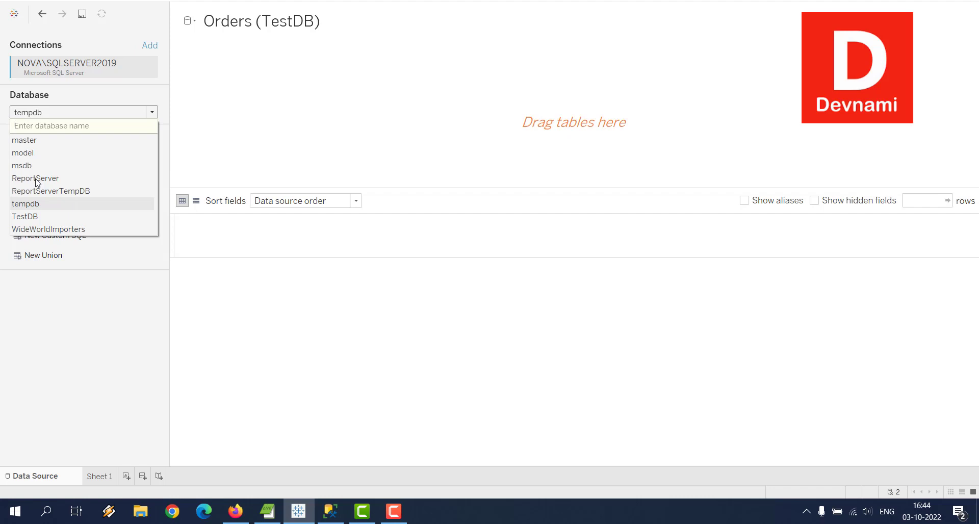
left_click(98, 478)
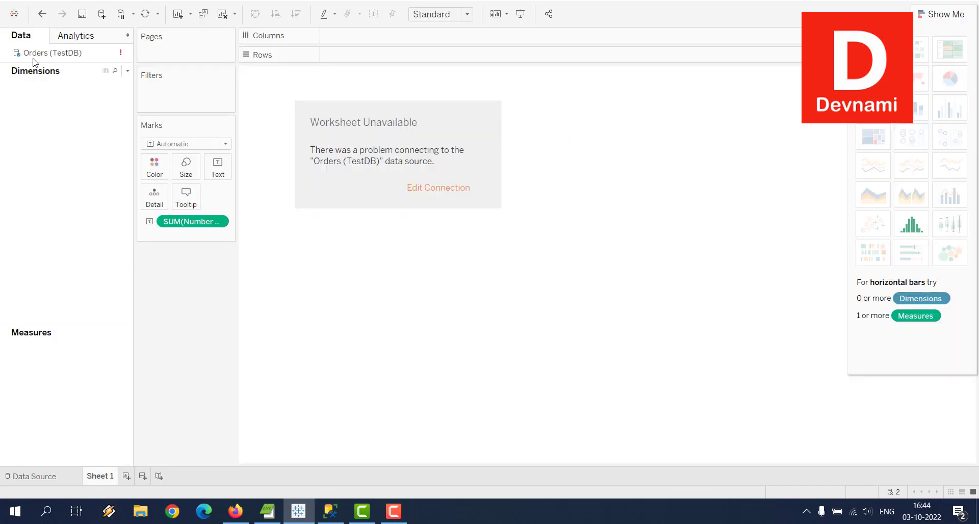